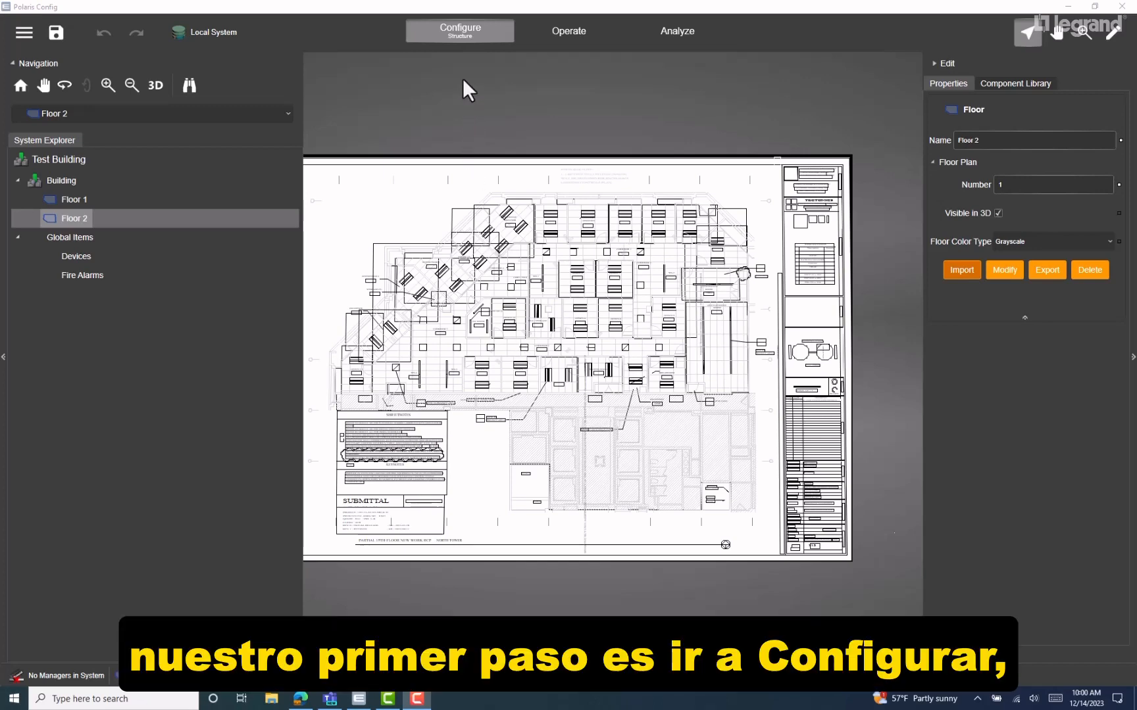
- Open the floor plan configuration for Floor 2, activate Floor Scaling and show the scaling line on the plan
click(461, 27)
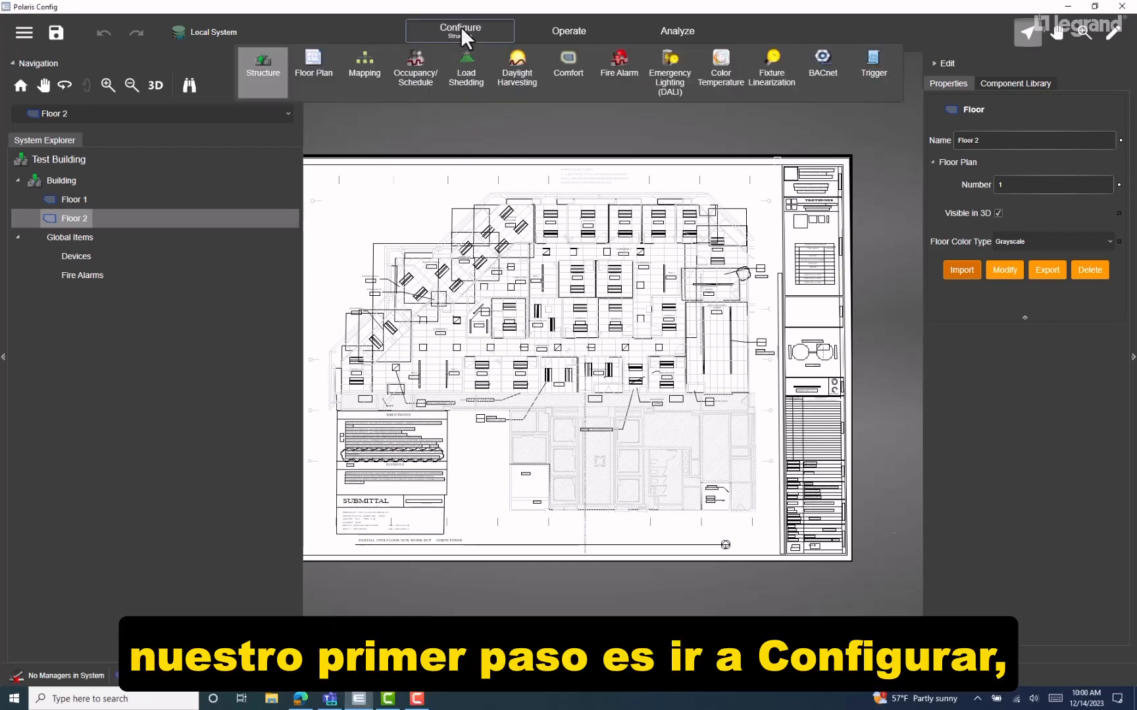
click(322, 70)
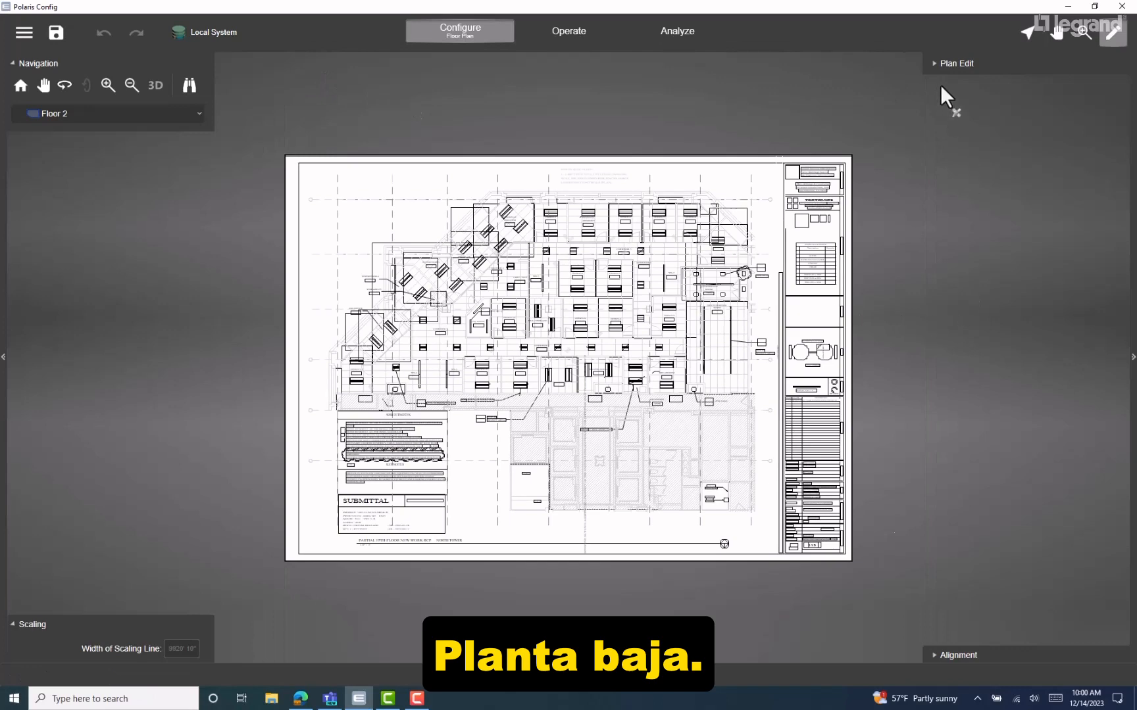
click(934, 62)
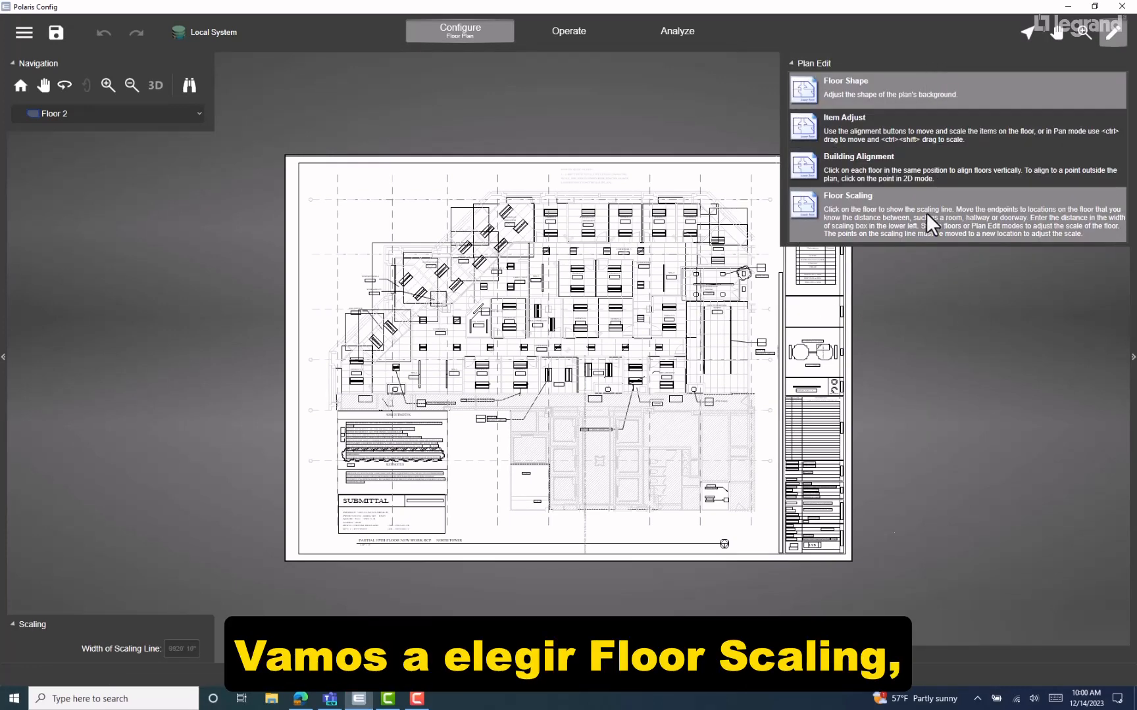
click(926, 212)
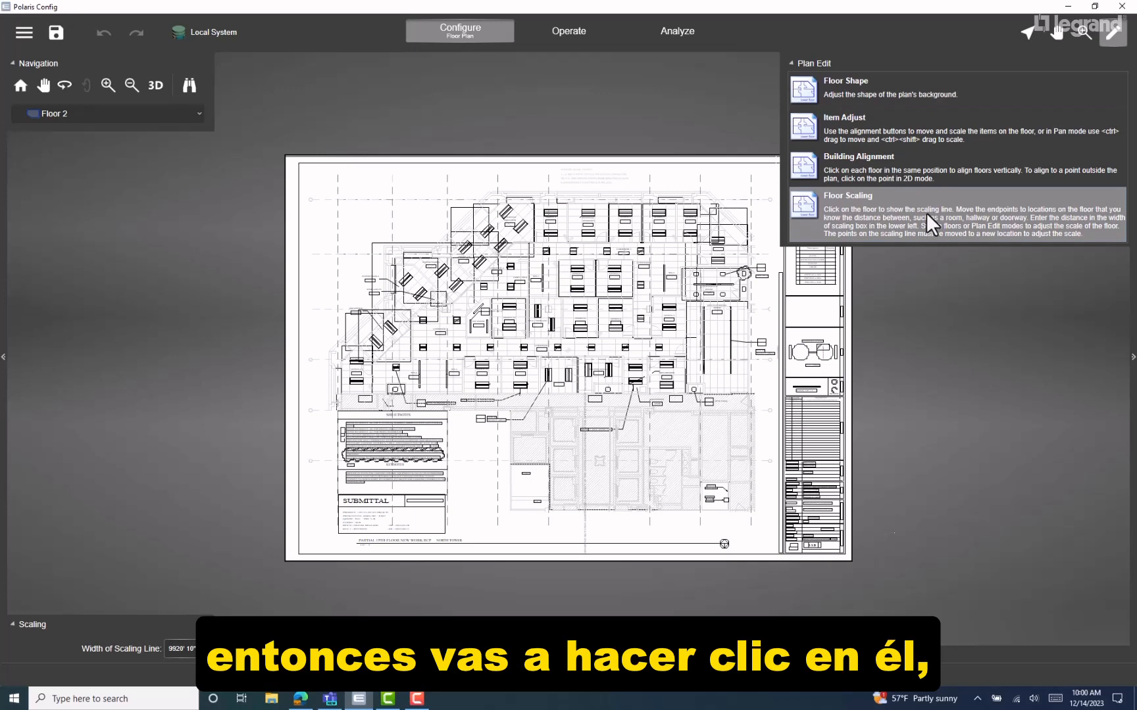
click(553, 371)
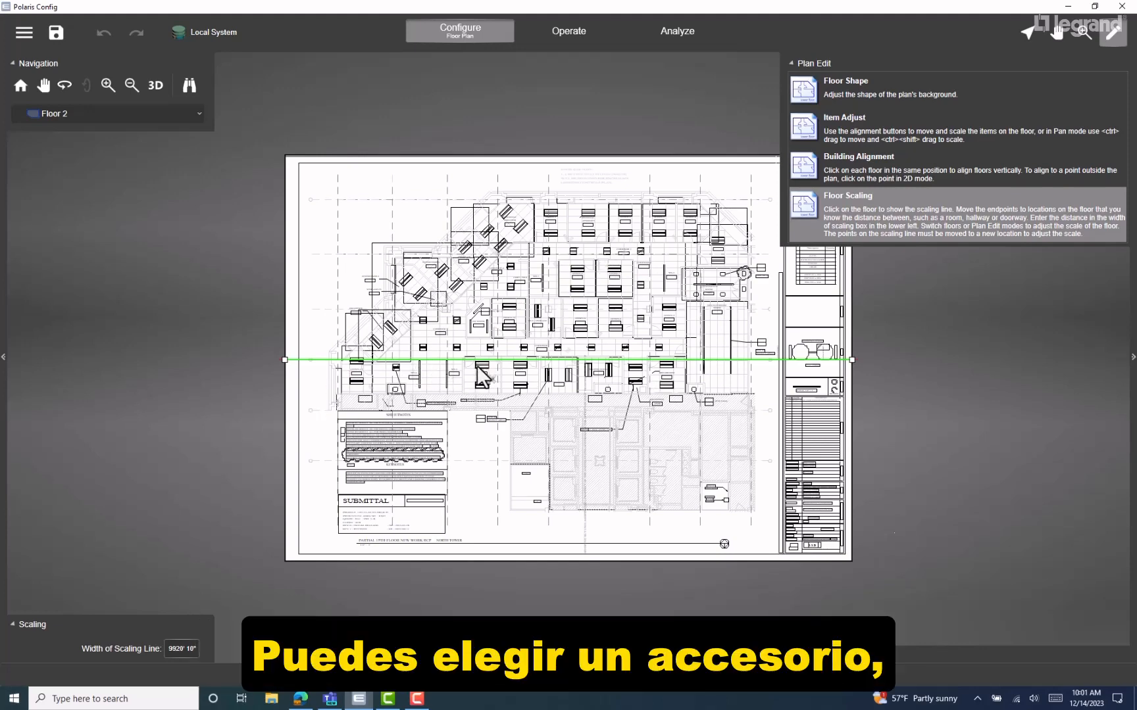
scroll(493, 372, up, 1)
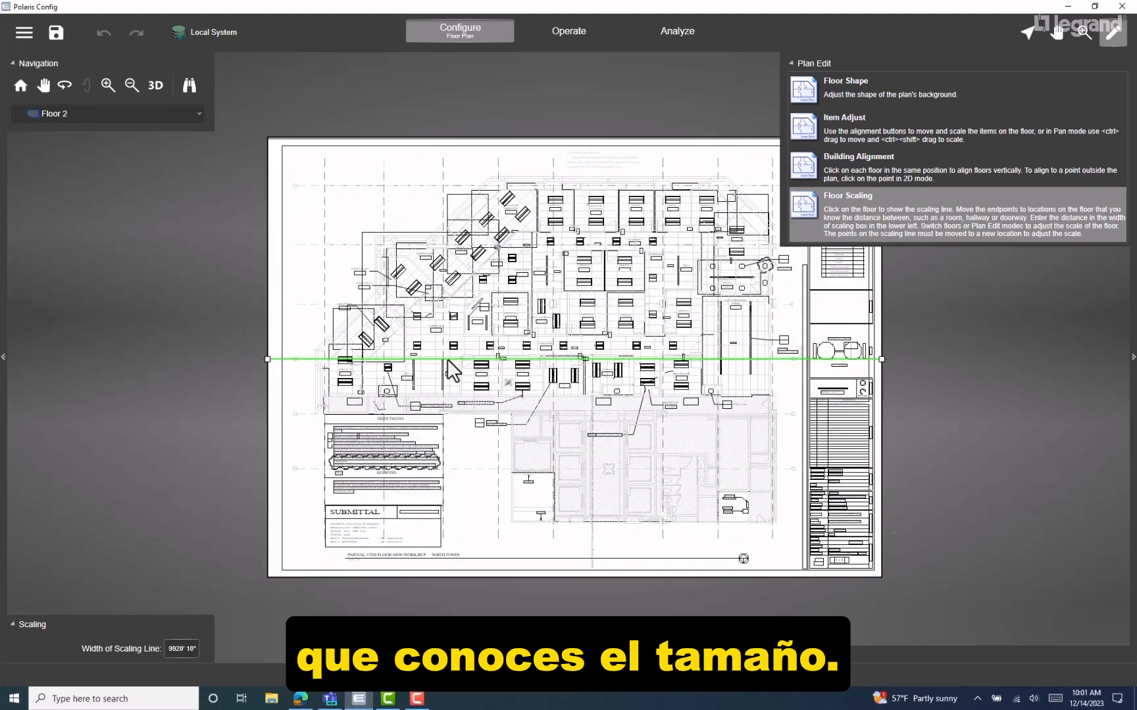
scroll(446, 361, up, 5)
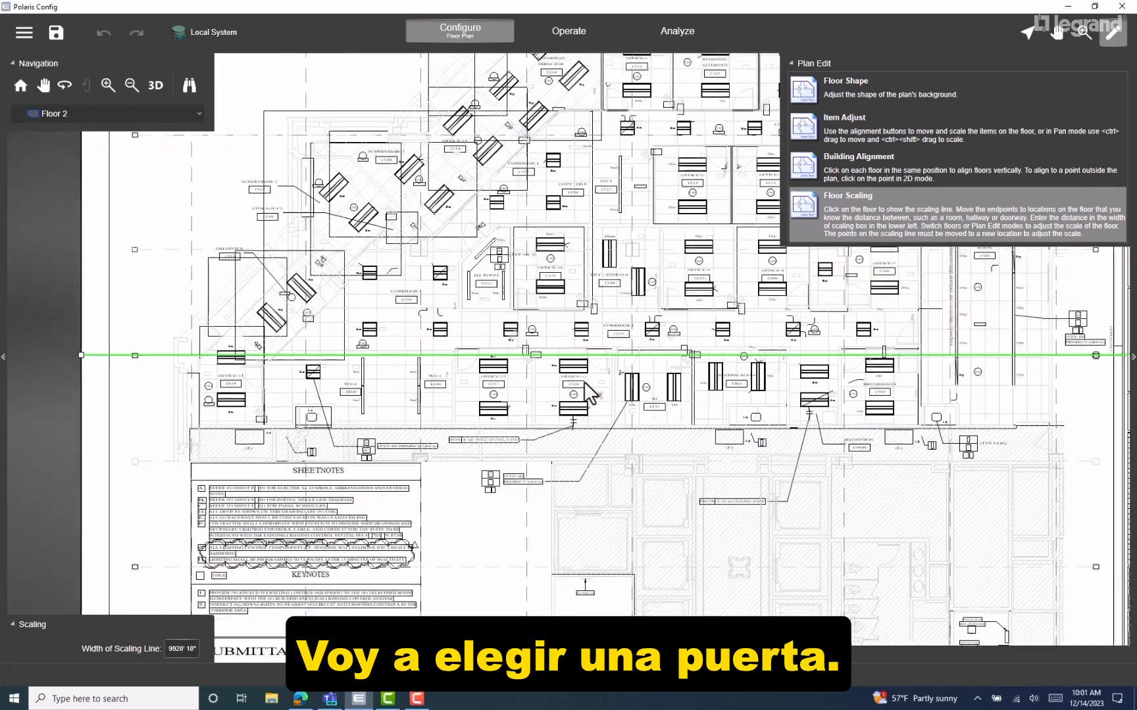
scroll(583, 381, down, 3)
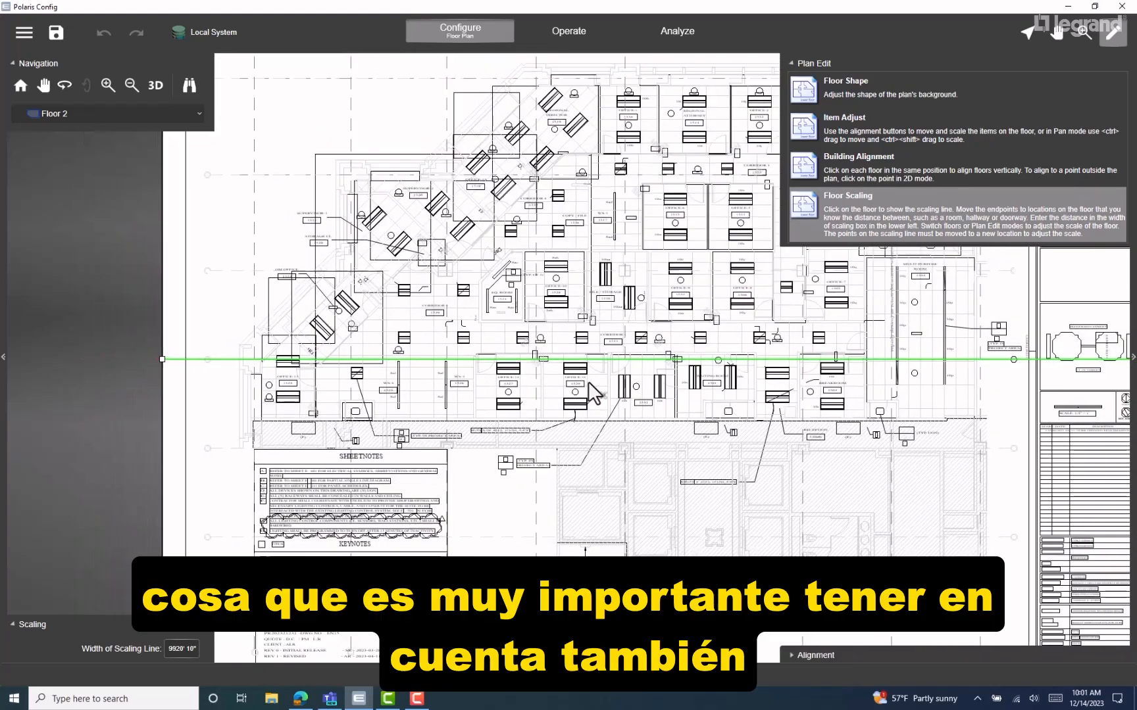
scroll(588, 381, down, 4)
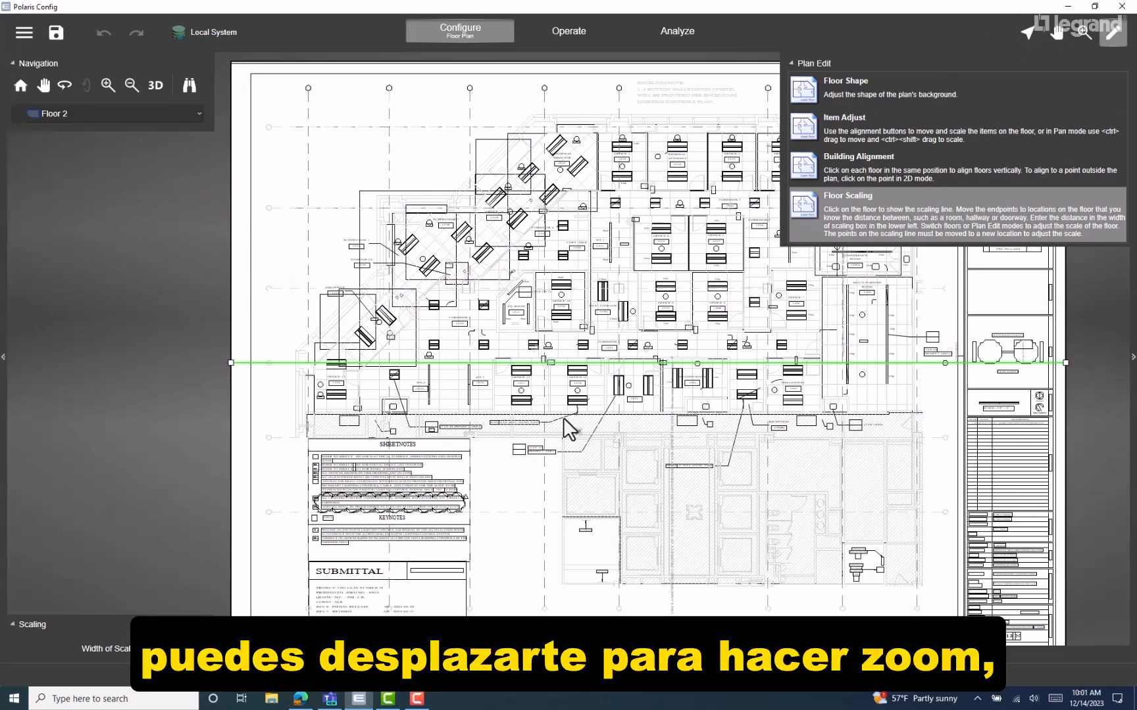
scroll(563, 417, down, 2)
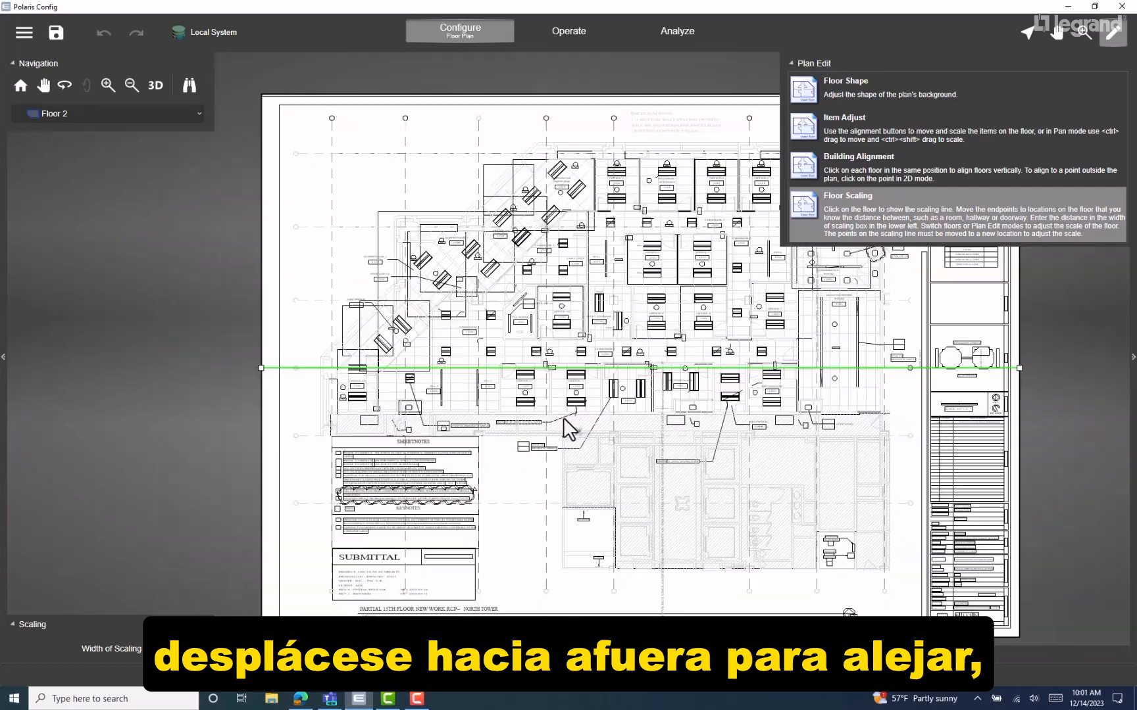
scroll(563, 417, down, 1)
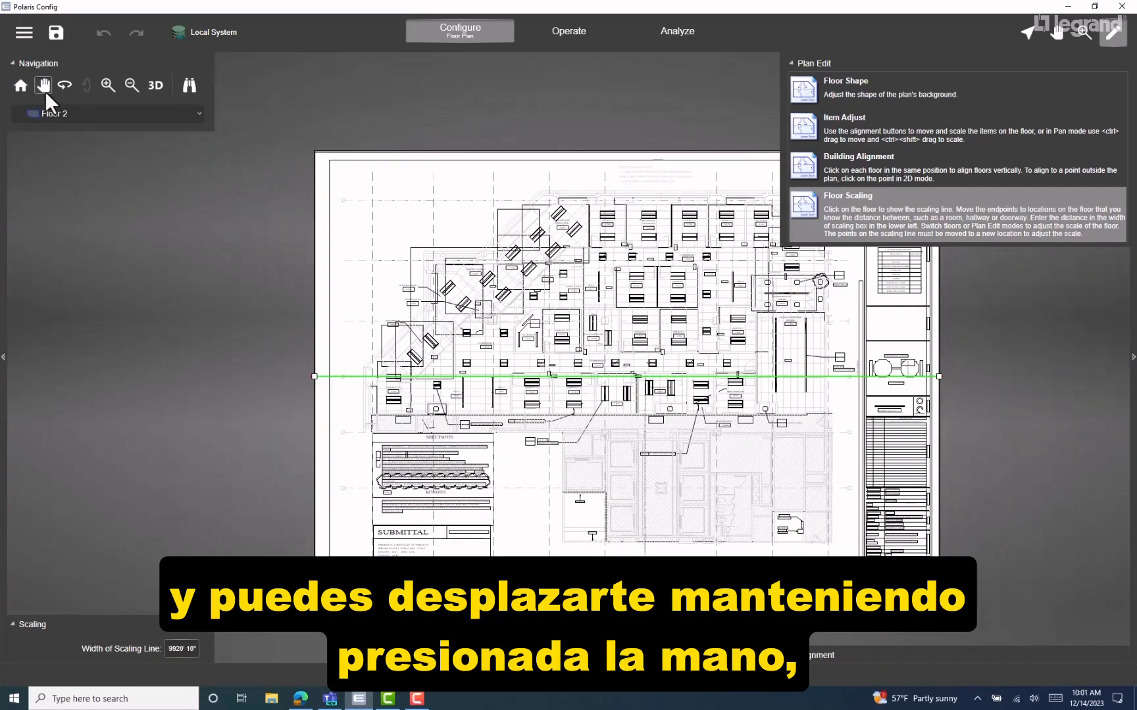
drag(45, 90, 72, 264)
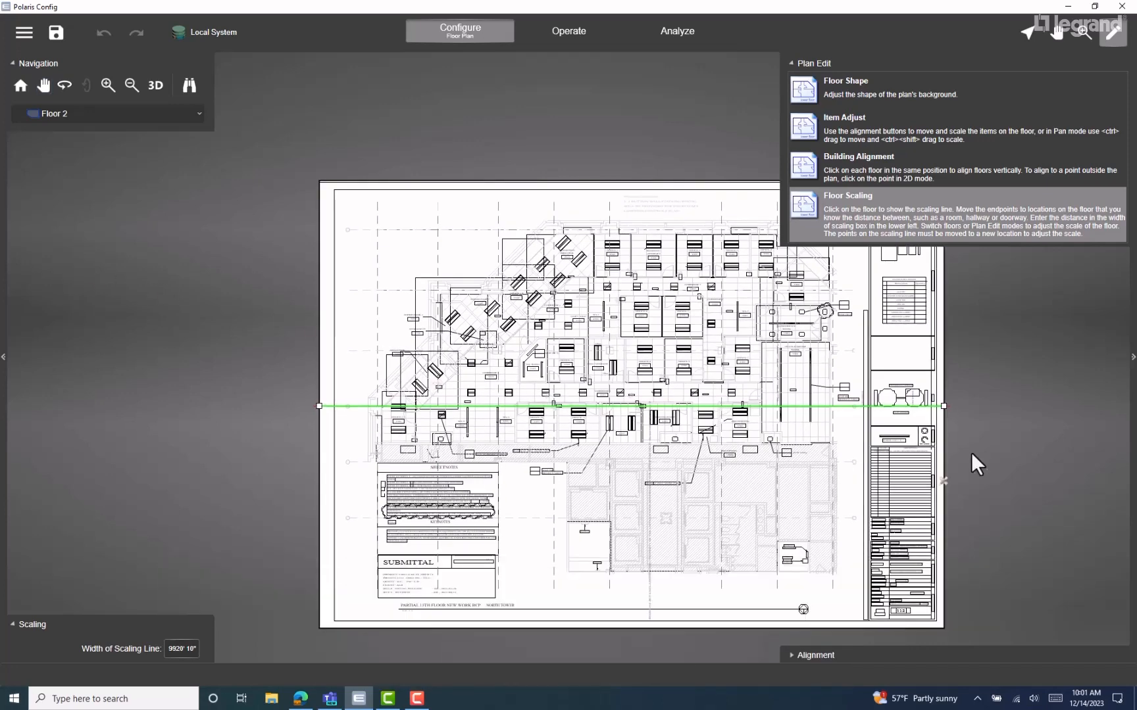
- Move both scaling line endpoints to the Office-12 door and place the upper endpoint at the top of the door opening
drag(944, 406, 516, 403)
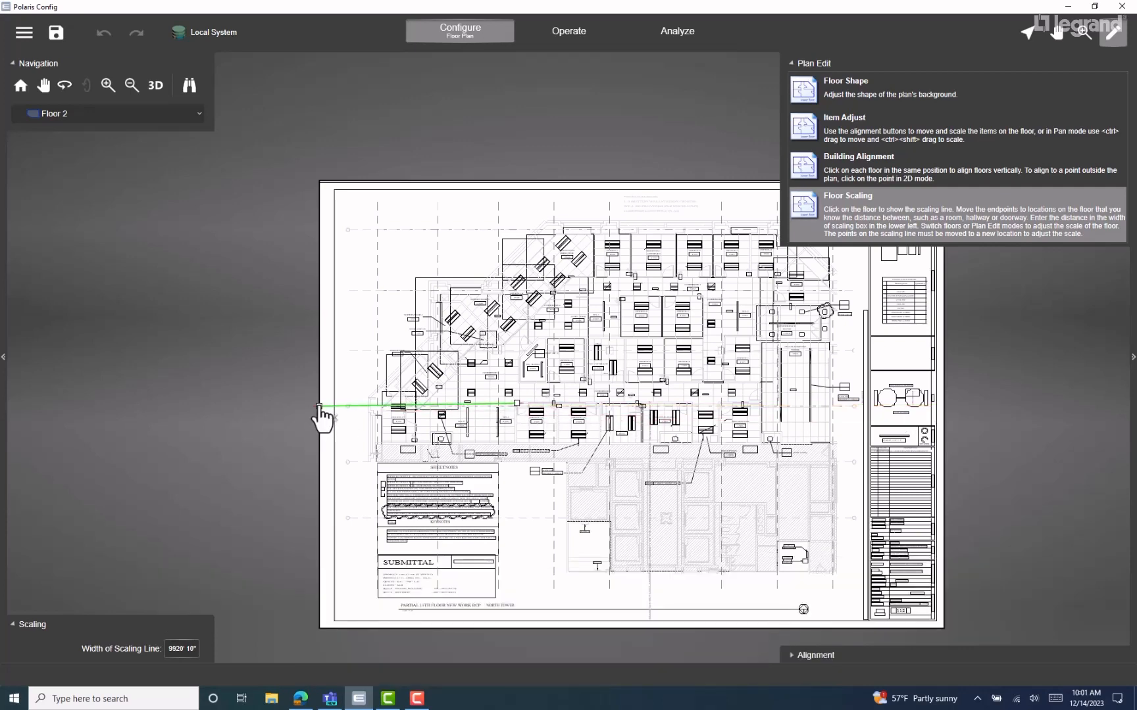
drag(321, 408, 517, 414)
scroll(521, 423, up, 3)
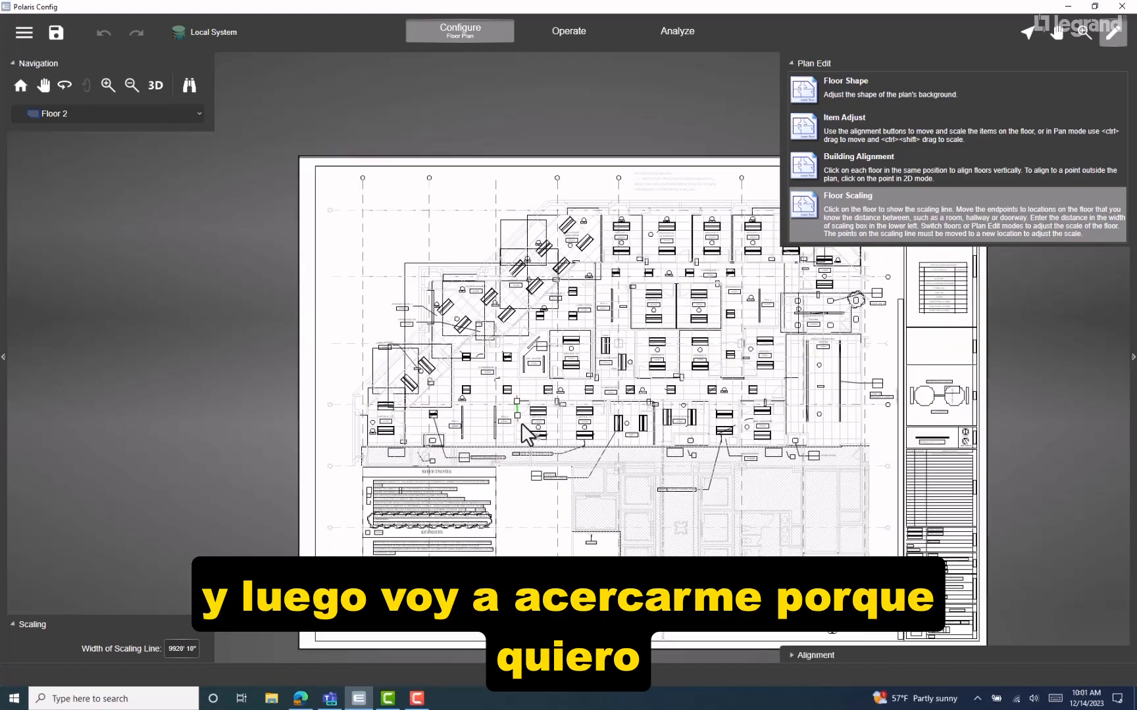
scroll(521, 423, up, 5)
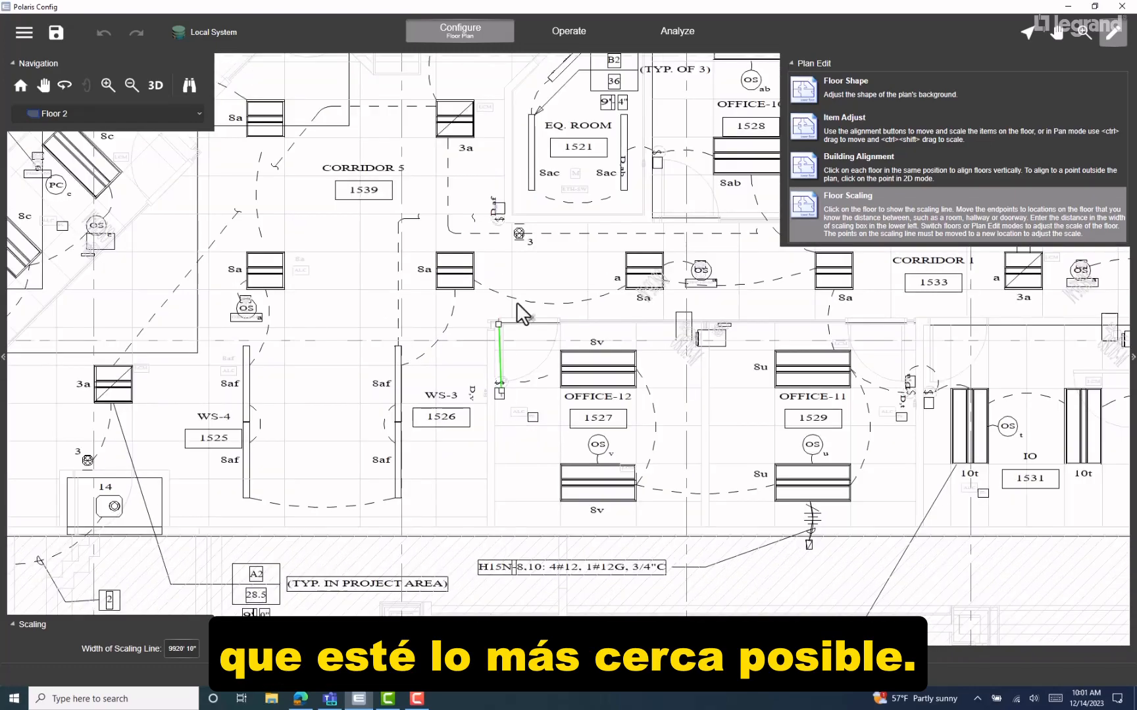
scroll(503, 326, up, 4)
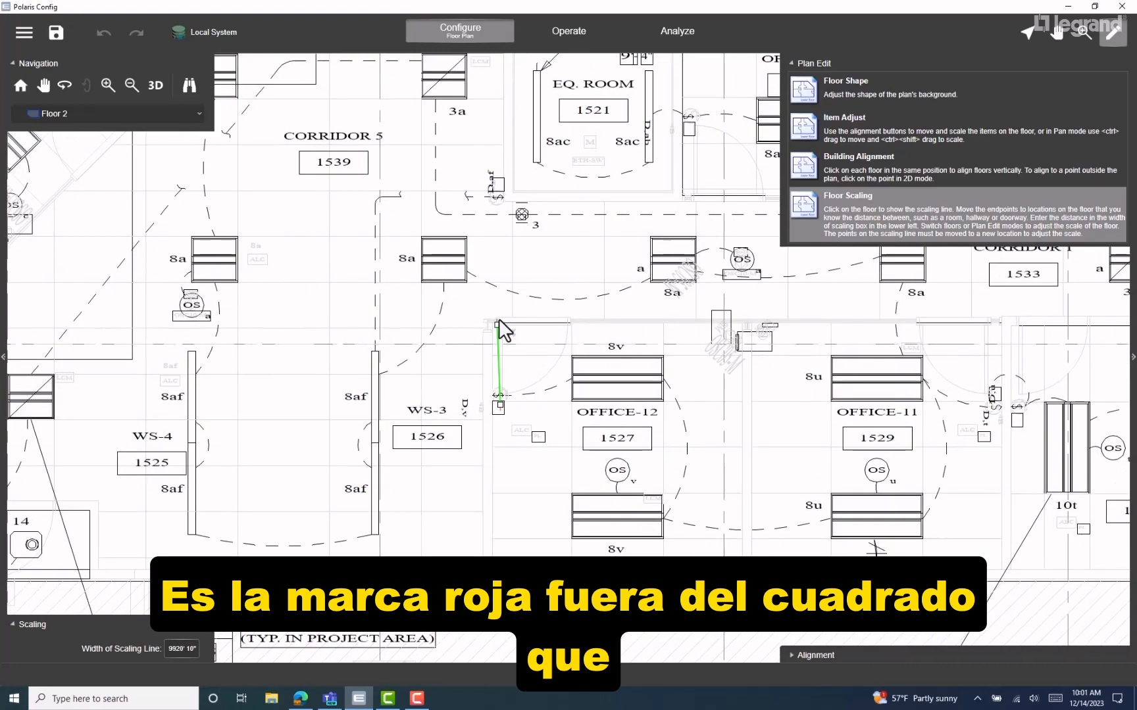
scroll(495, 326, up, 4)
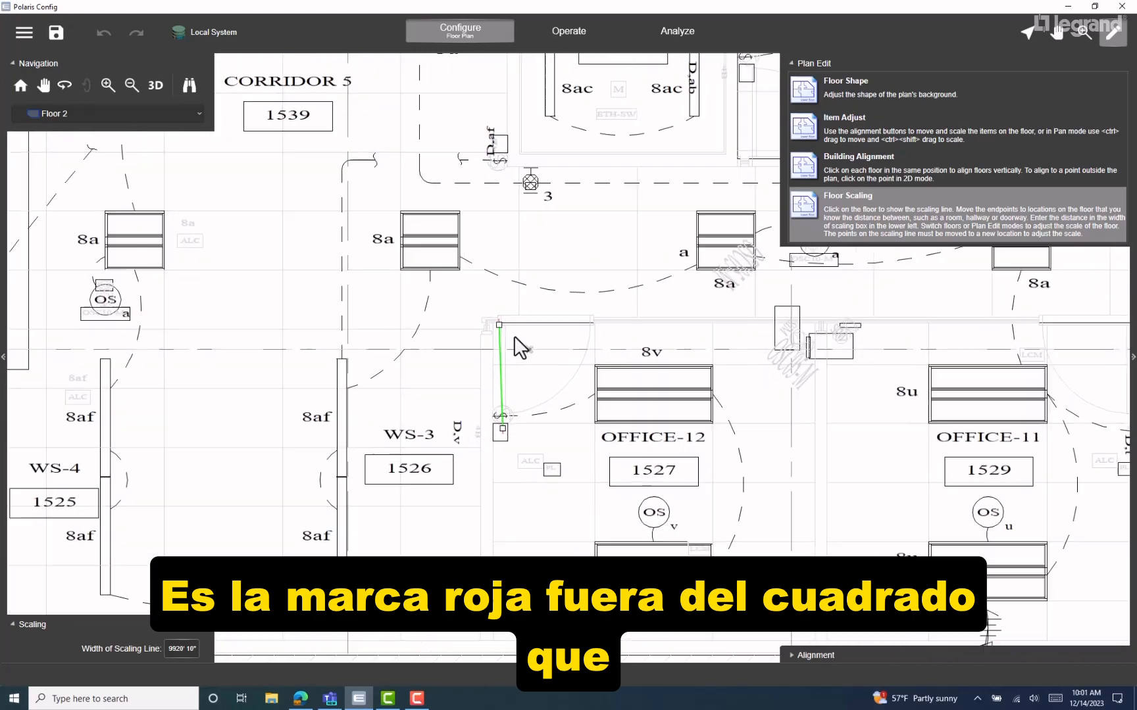
scroll(514, 337, up, 2)
scroll(515, 337, up, 3)
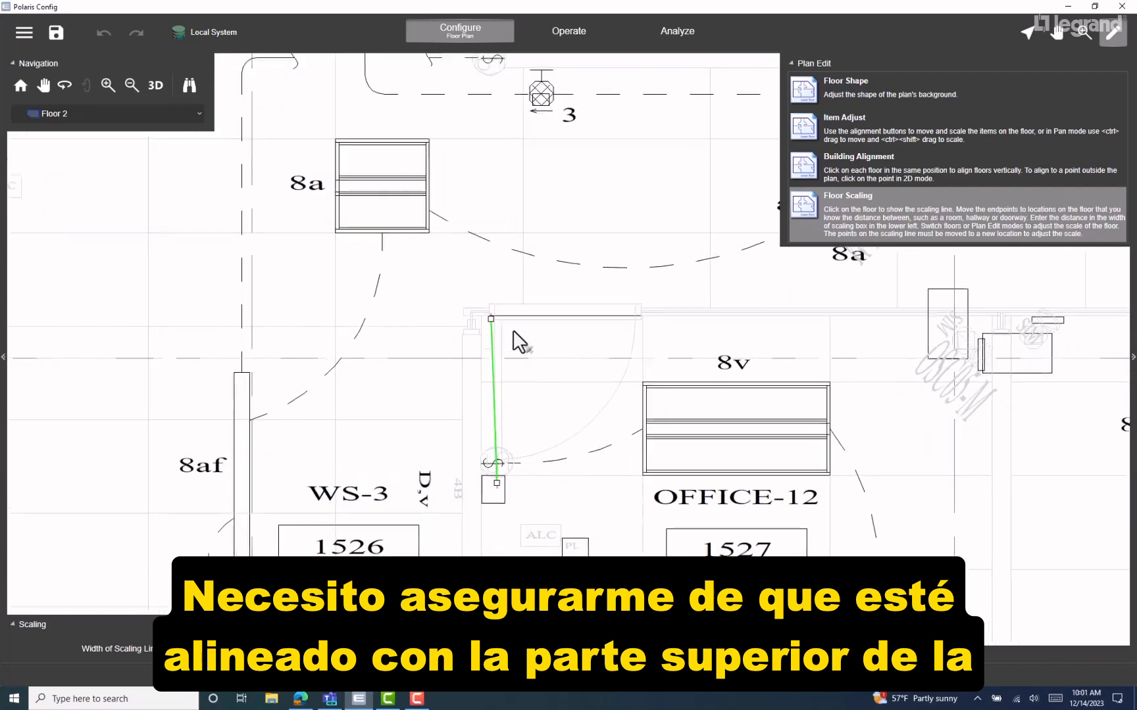
drag(491, 319, 488, 309)
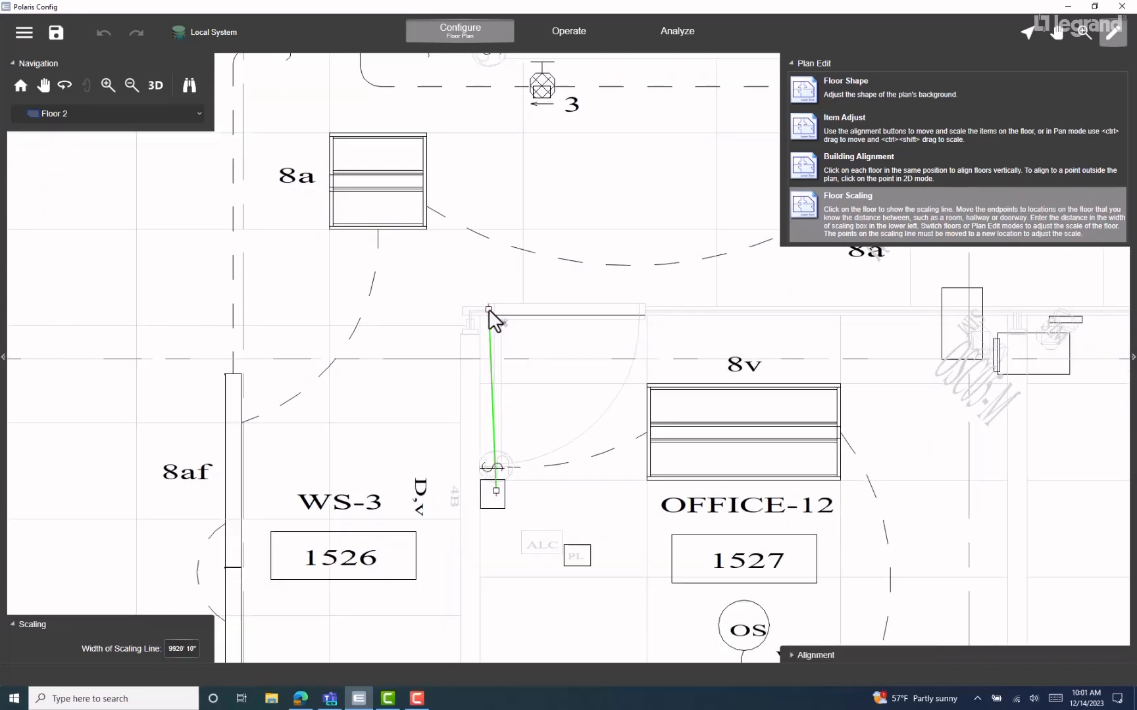
- Refine both scaling line endpoints so the line runs vertically over the full width of the open Office-12 door
scroll(496, 474, up, 1)
scroll(500, 490, up, 3)
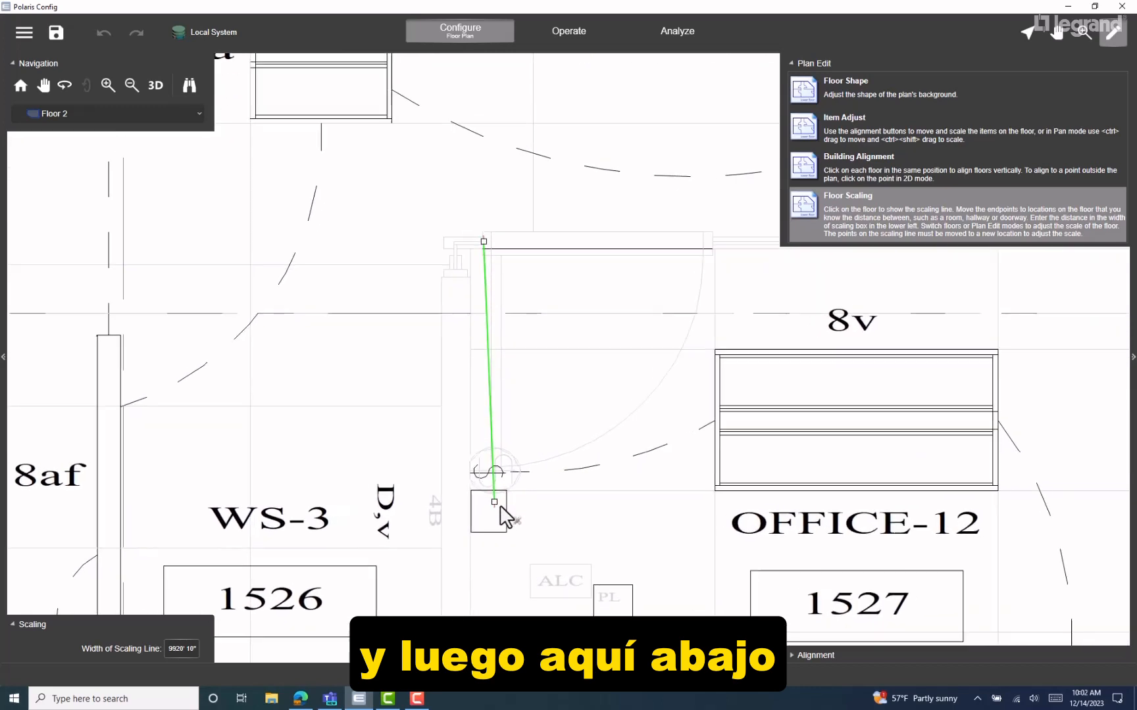
drag(494, 503, 490, 466)
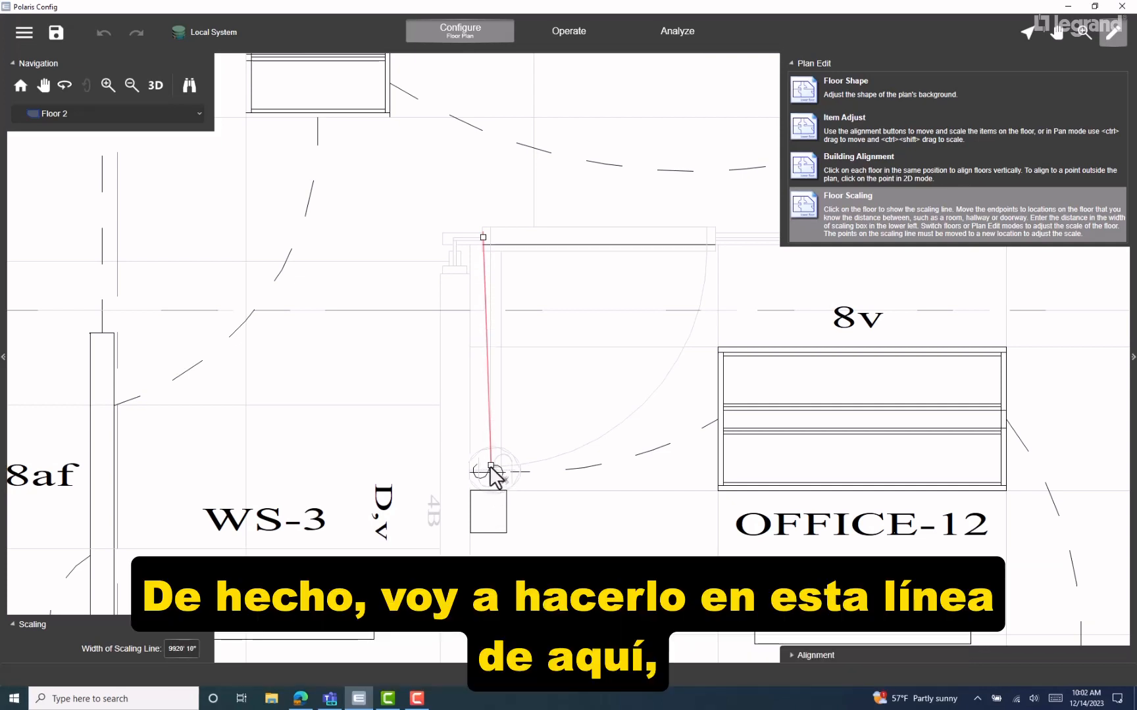
drag(483, 238, 488, 230)
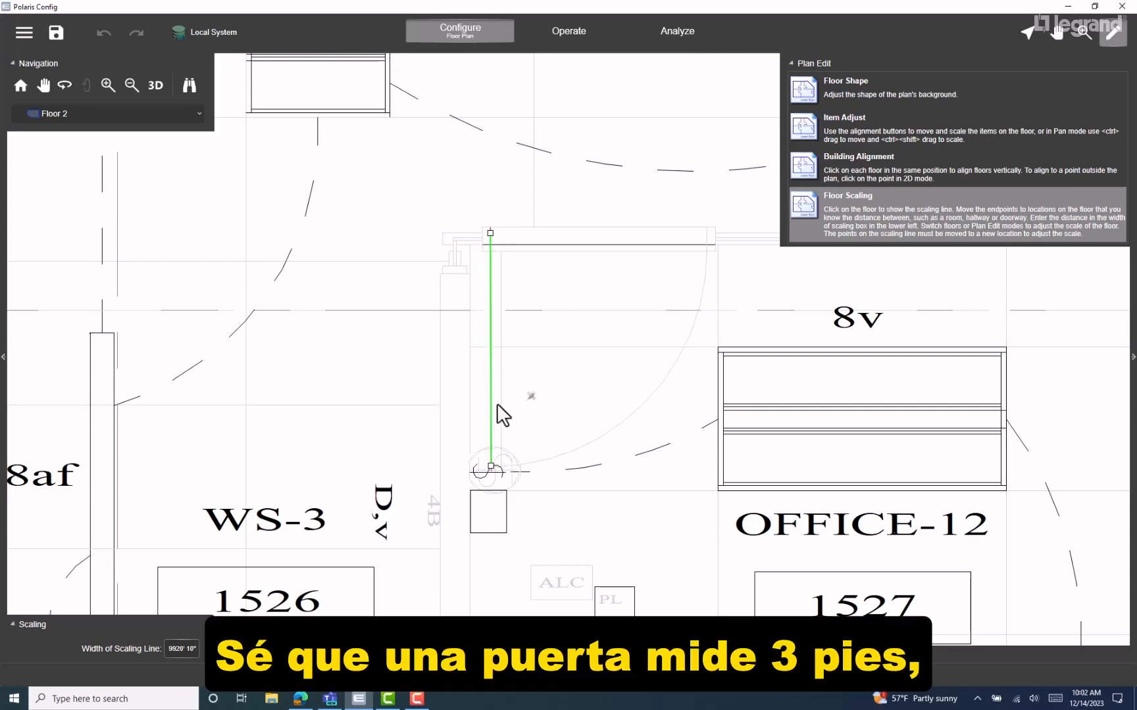
scroll(503, 454, up, 5)
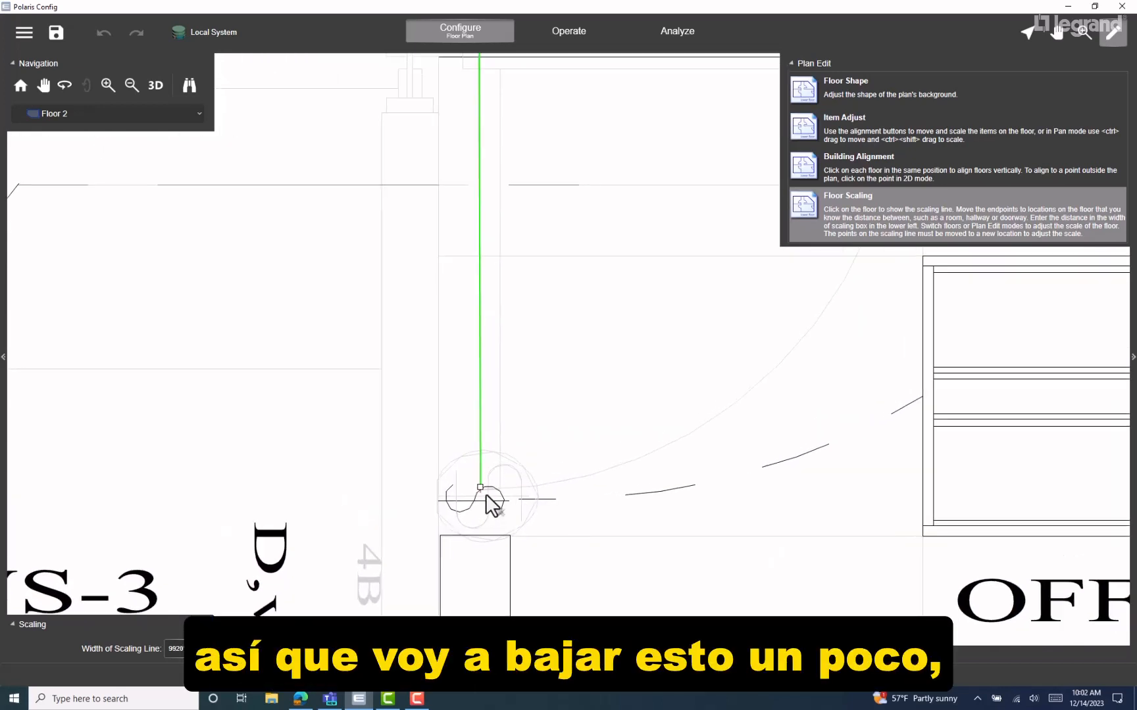
drag(481, 490, 479, 491)
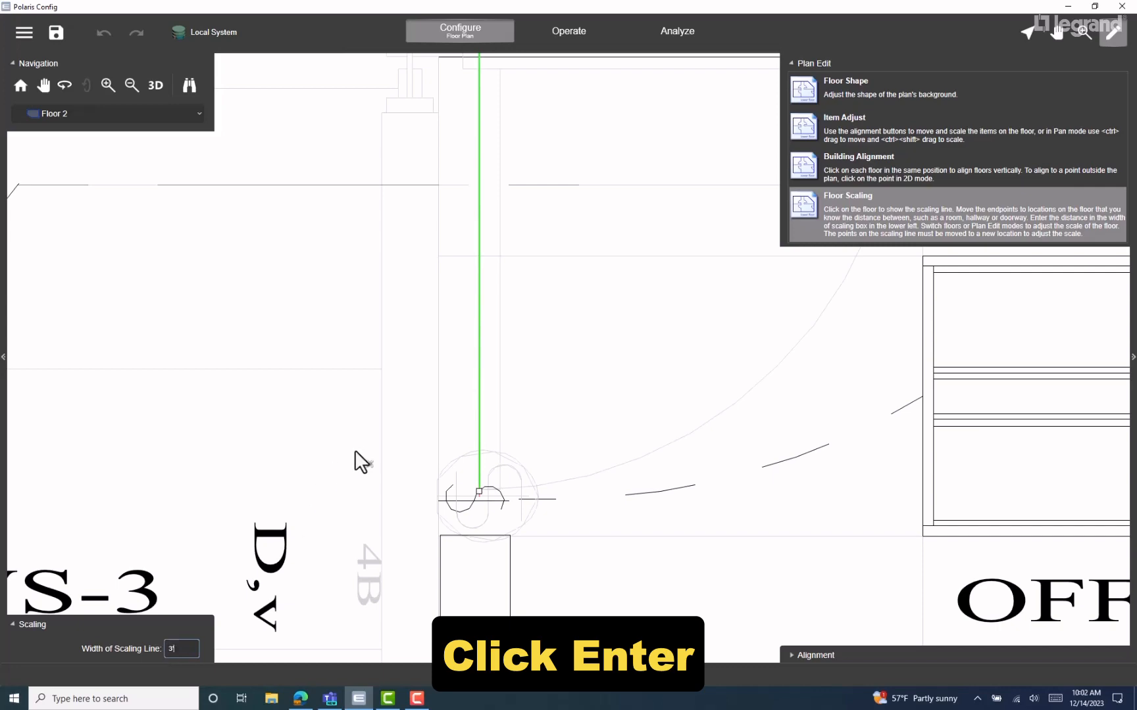
- Set the width of the scaling line to 3'
key(Return)
scroll(355, 450, down, 2)
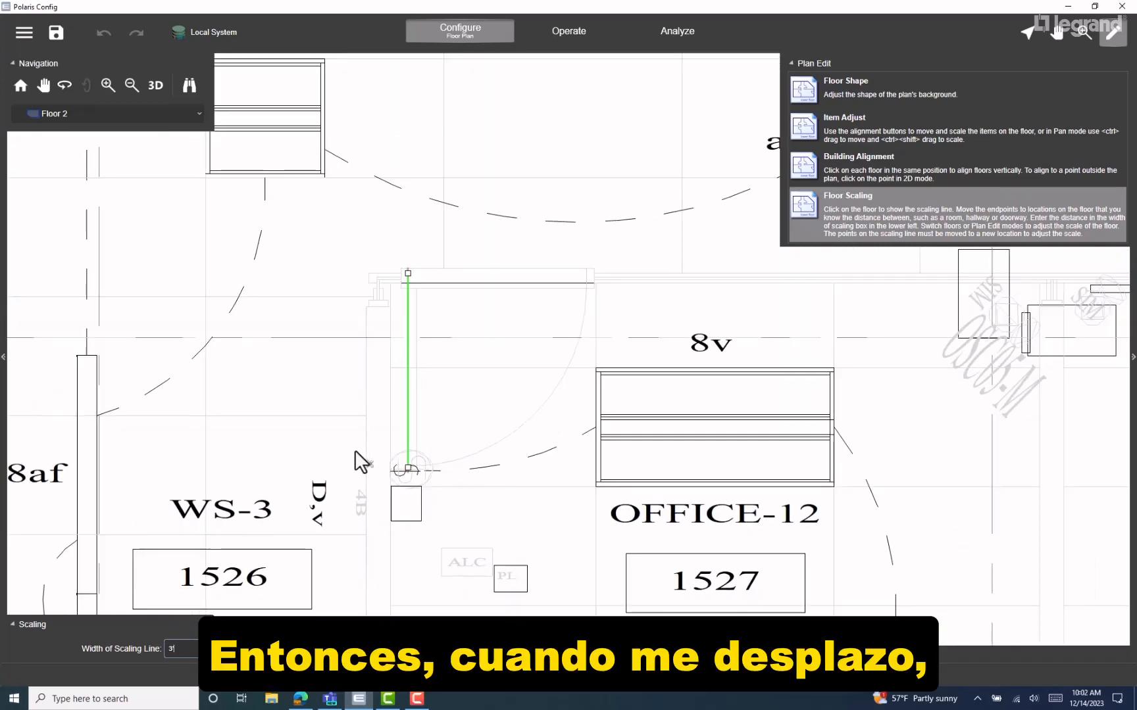
scroll(355, 450, down, 2)
scroll(355, 450, down, 4)
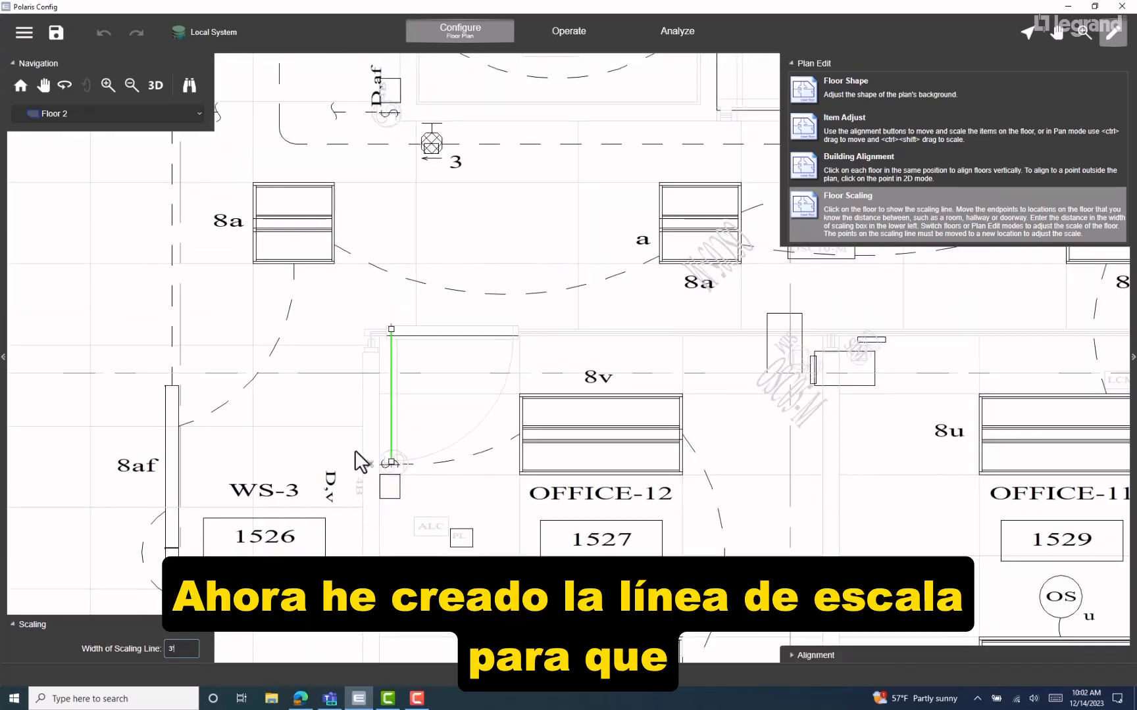
scroll(355, 450, down, 4)
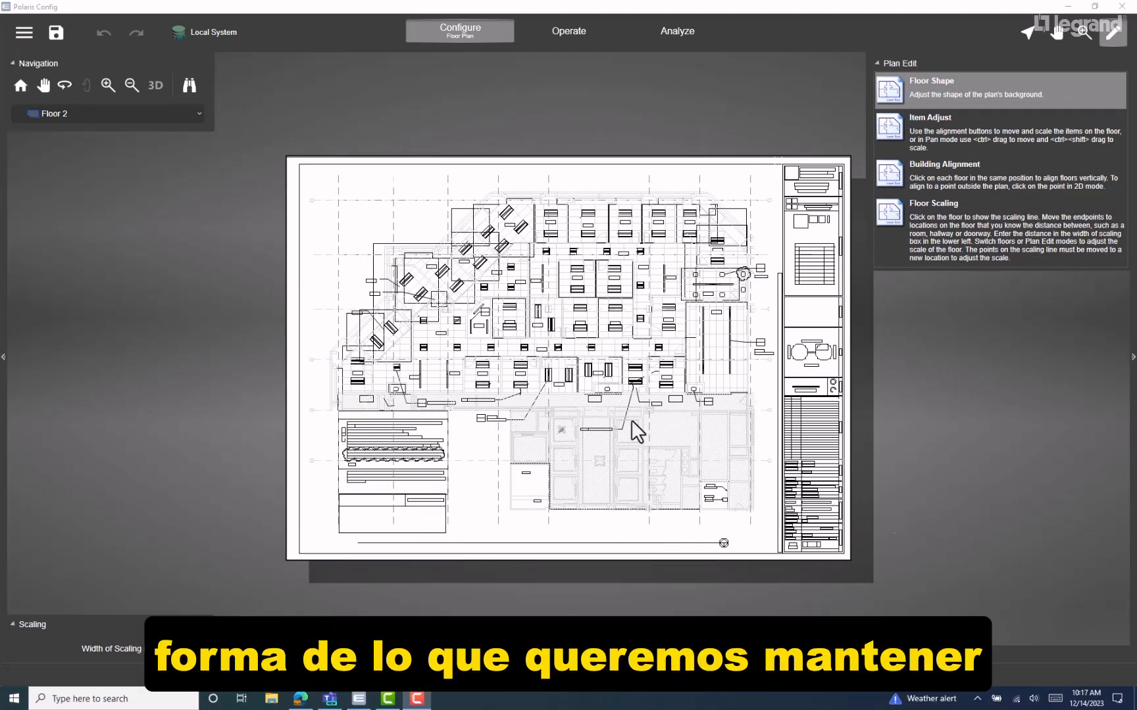
- Activate Floor Shape on the Floor 2 plan and move both upper outline corners onto the building's upper edge
click(465, 36)
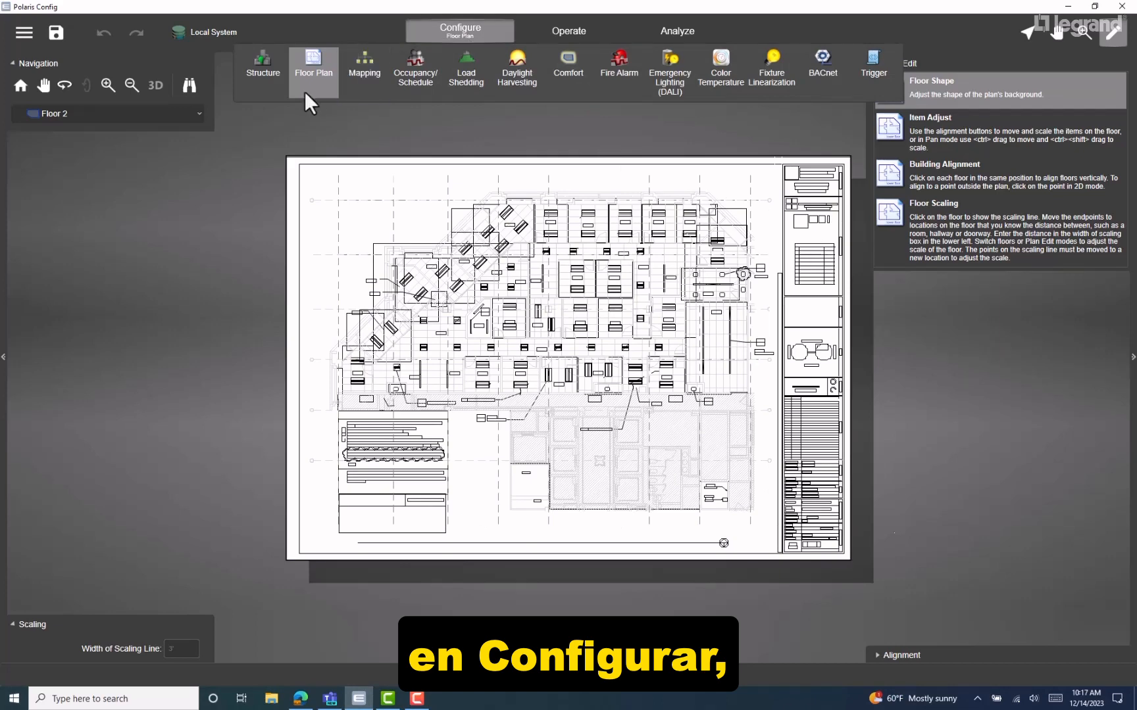
click(986, 90)
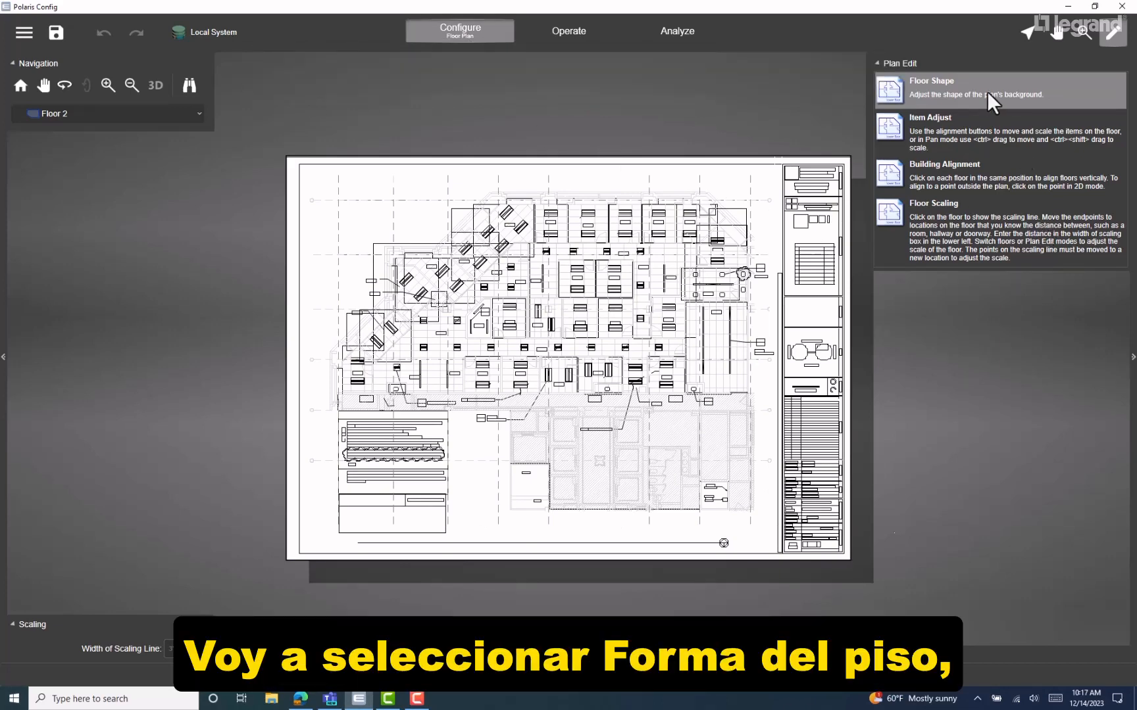
click(648, 343)
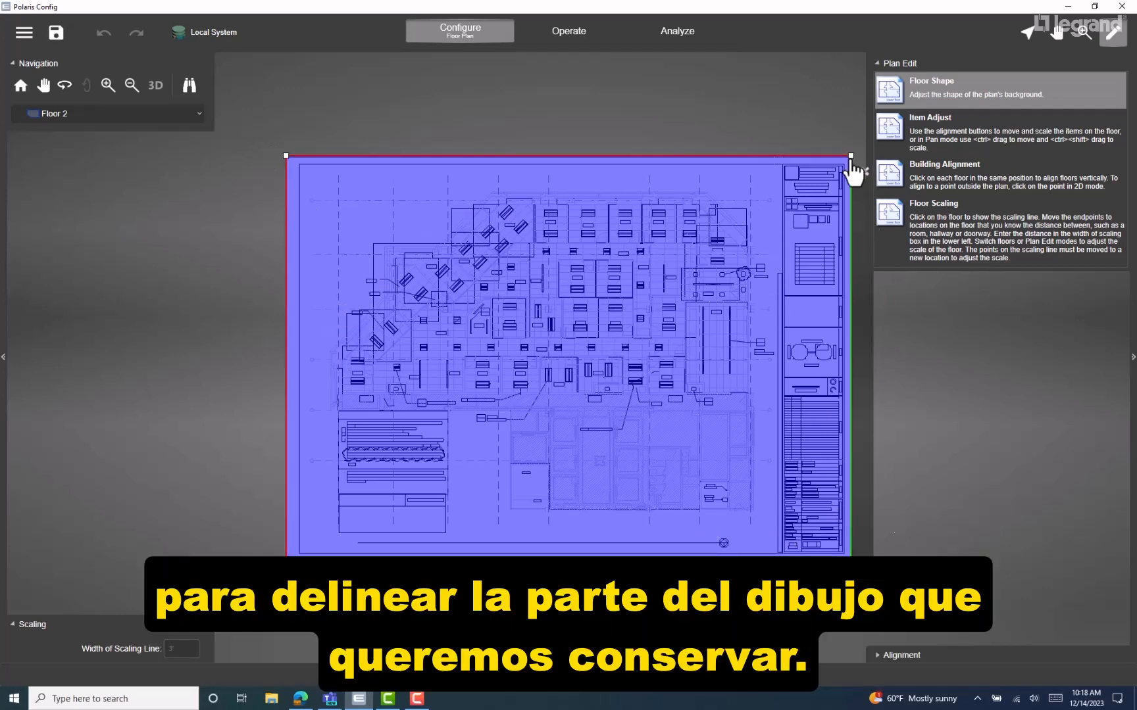
drag(852, 163, 709, 191)
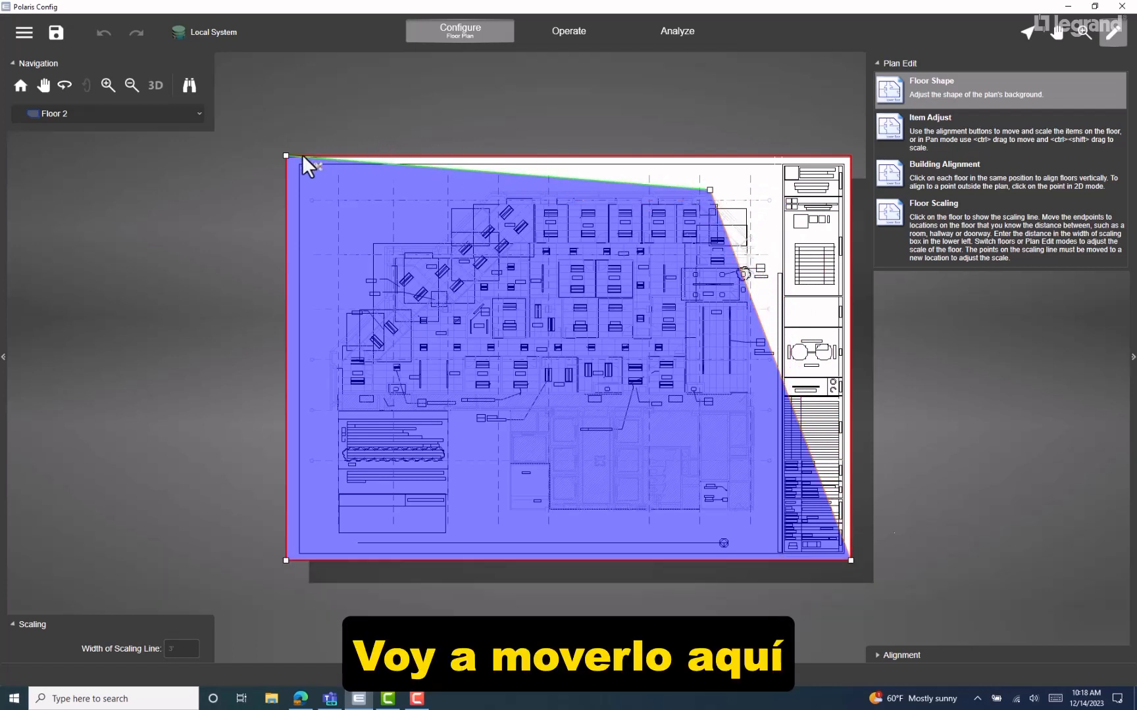
drag(284, 156, 488, 191)
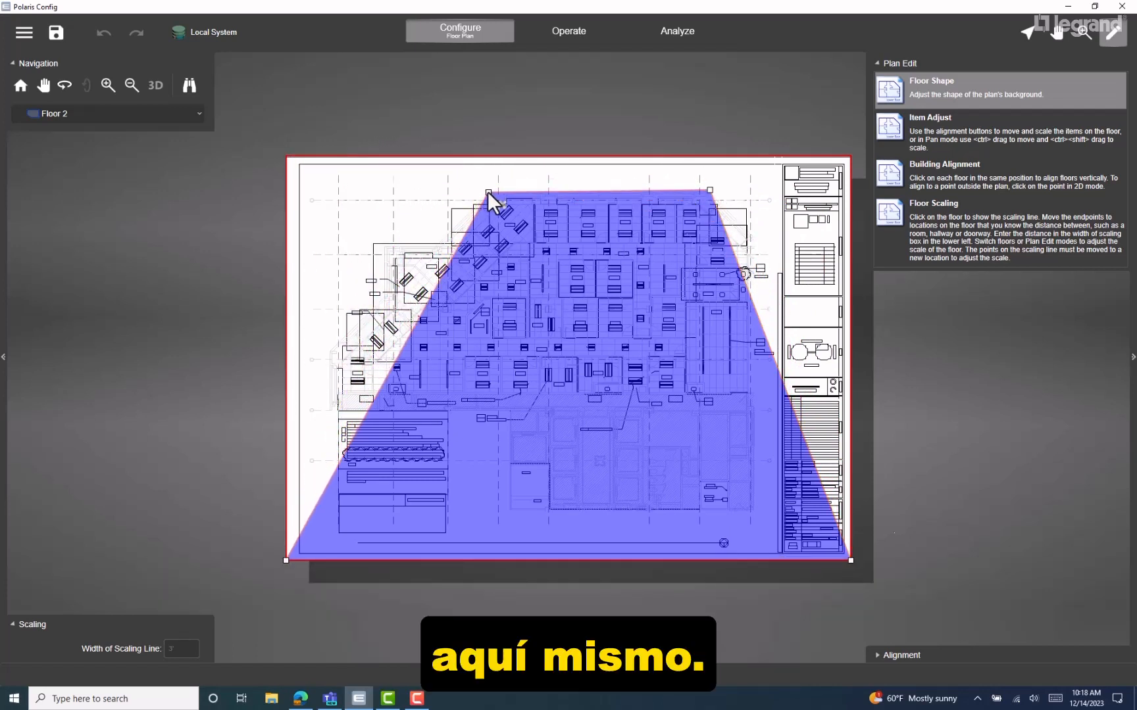
- Add four points to the outline's left edge to follow the building's stepped left side, and move the lower-left corner to the building's edge
click(451, 257)
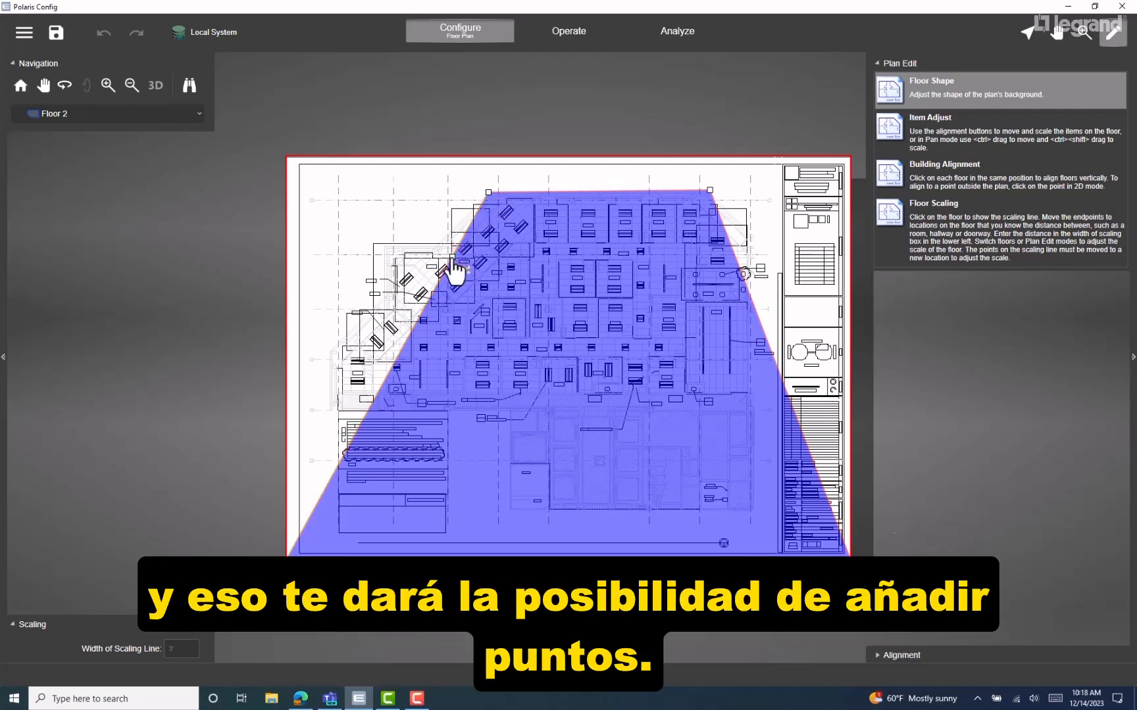
drag(453, 258, 438, 244)
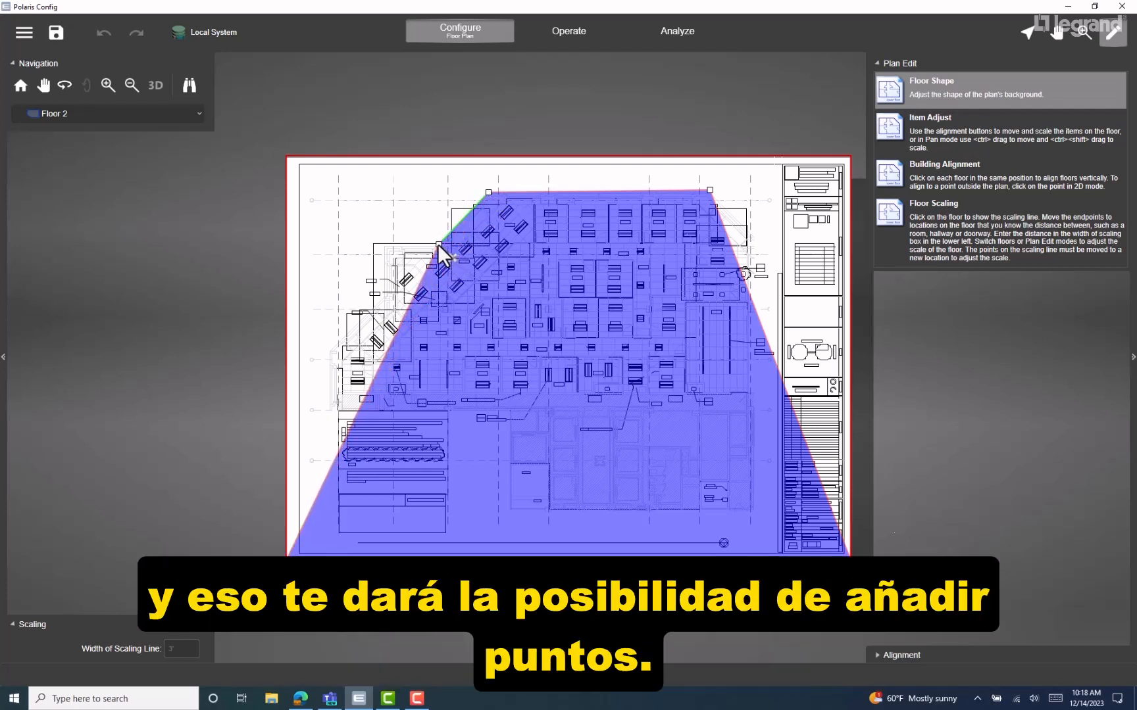
click(415, 287)
drag(415, 287, 382, 246)
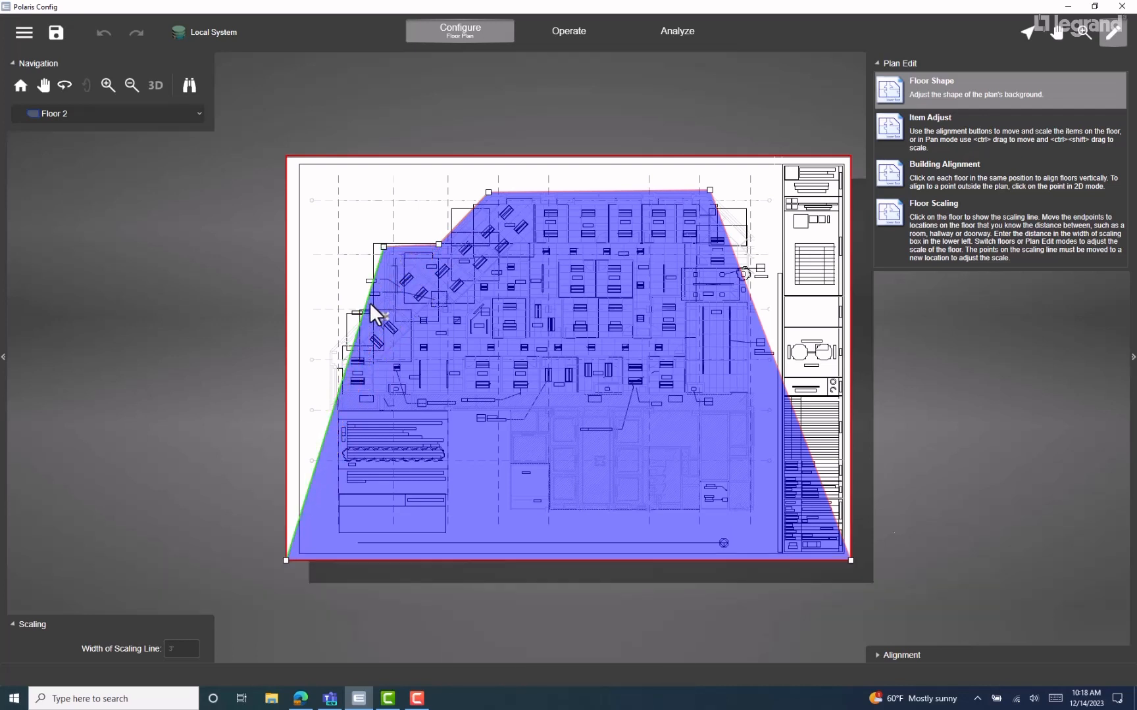
drag(367, 302, 383, 294)
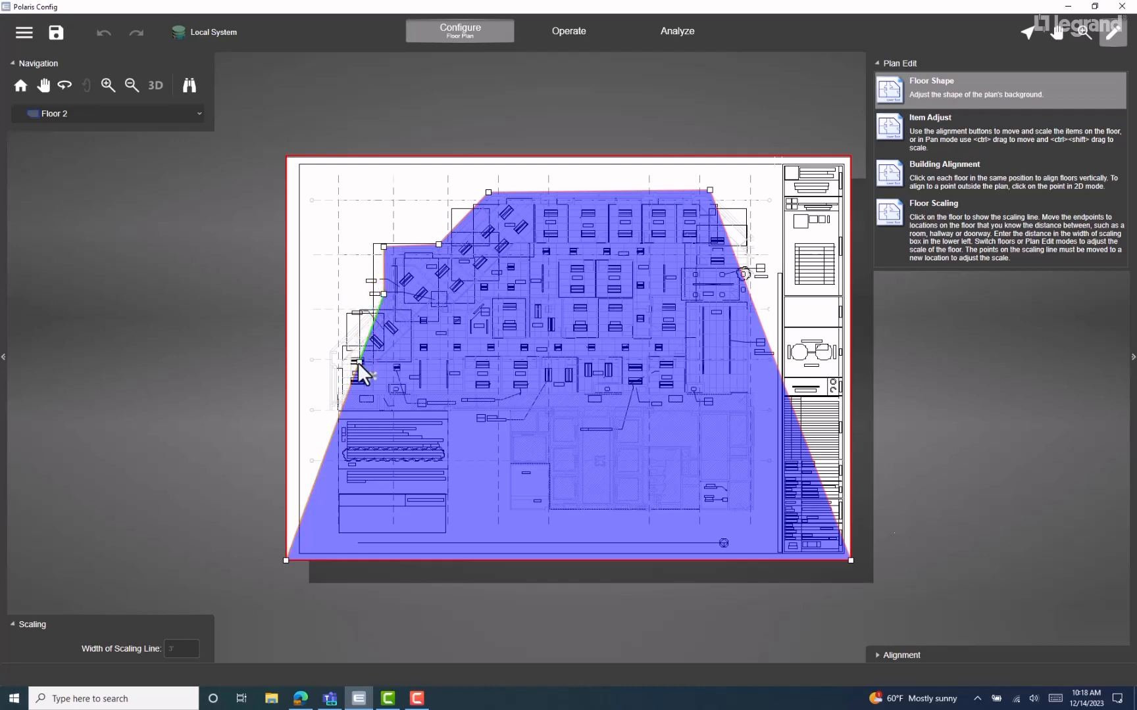
drag(359, 363, 329, 350)
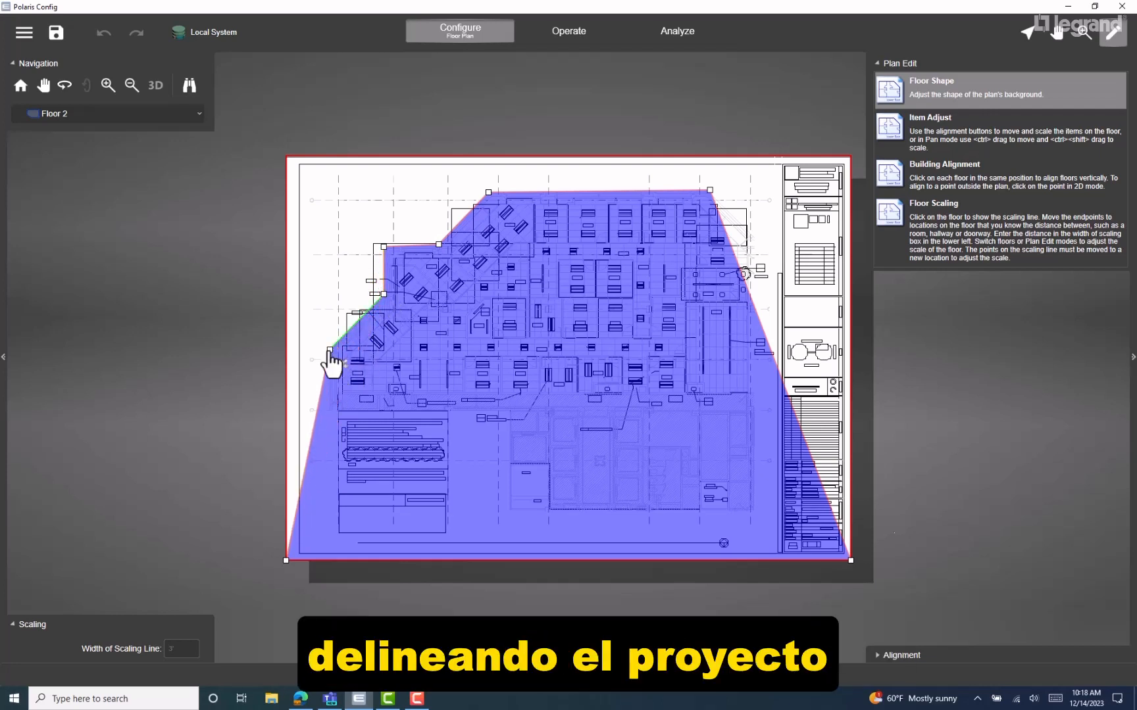
drag(285, 560, 329, 410)
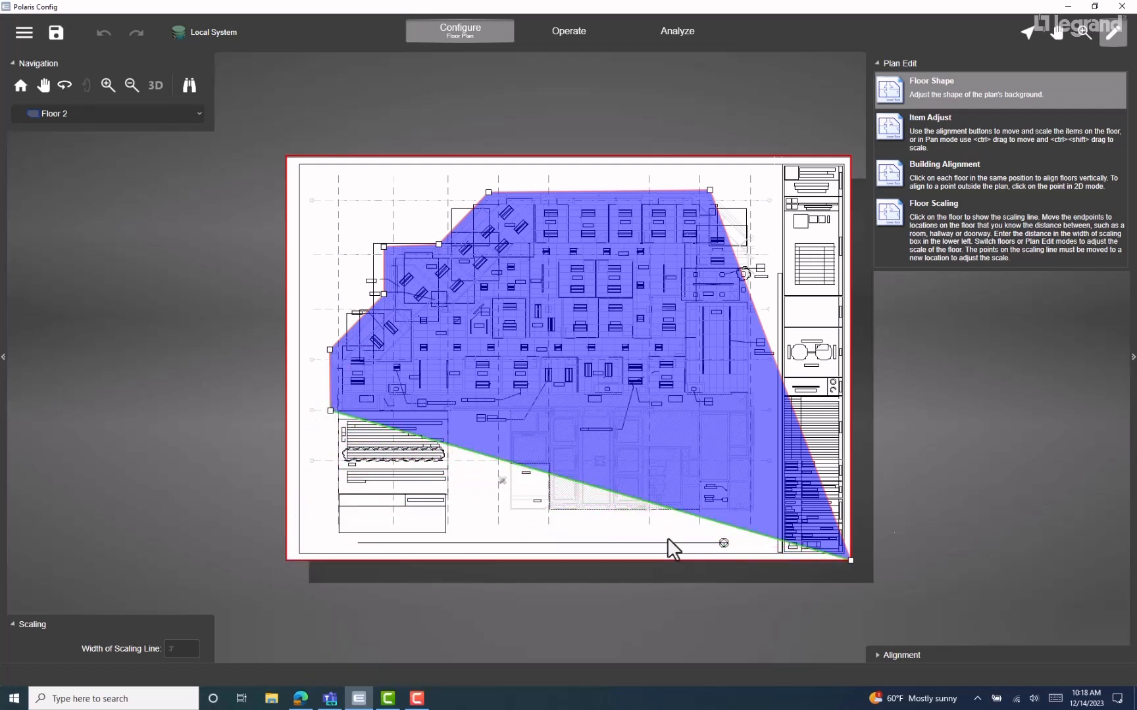
- Move the lower-right outline corner onto the building, and add one point on the right edge and two on the lower edge along its walls
drag(850, 561, 755, 512)
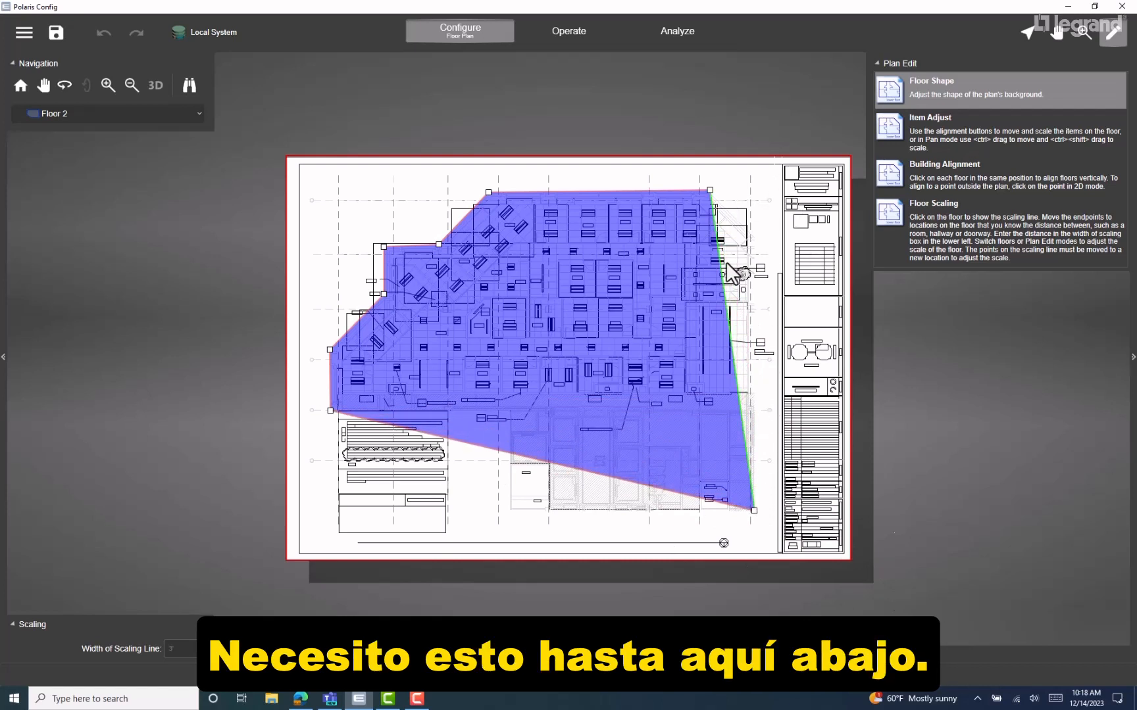
drag(719, 262, 755, 237)
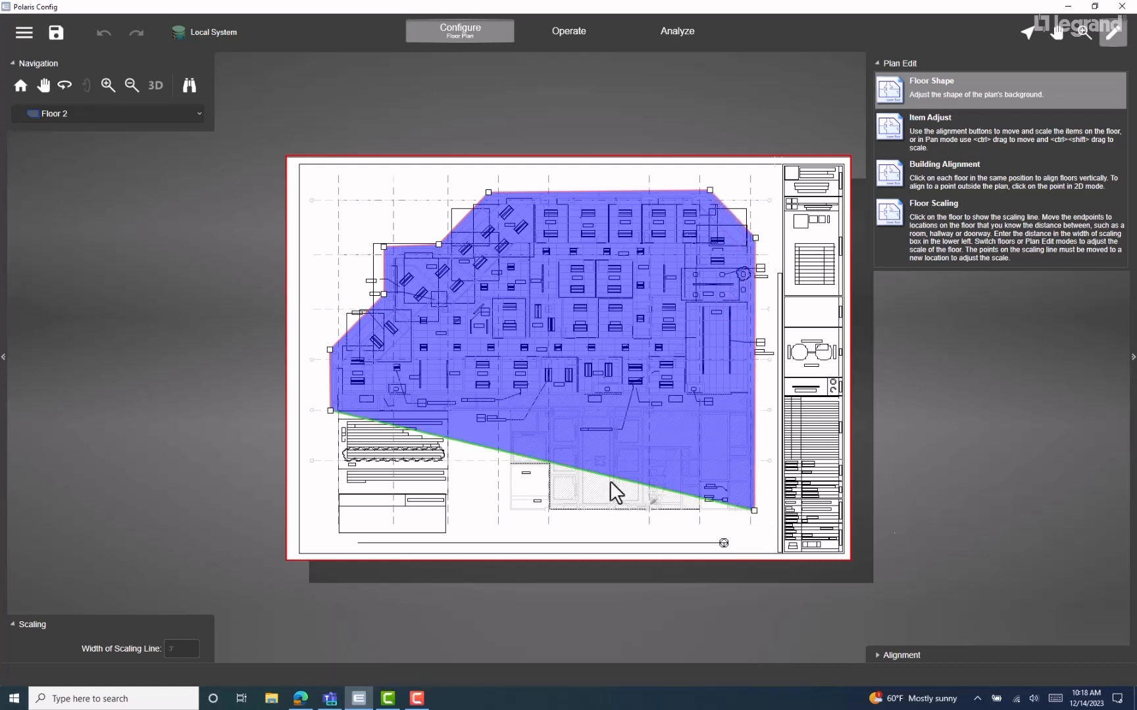
drag(604, 483, 511, 513)
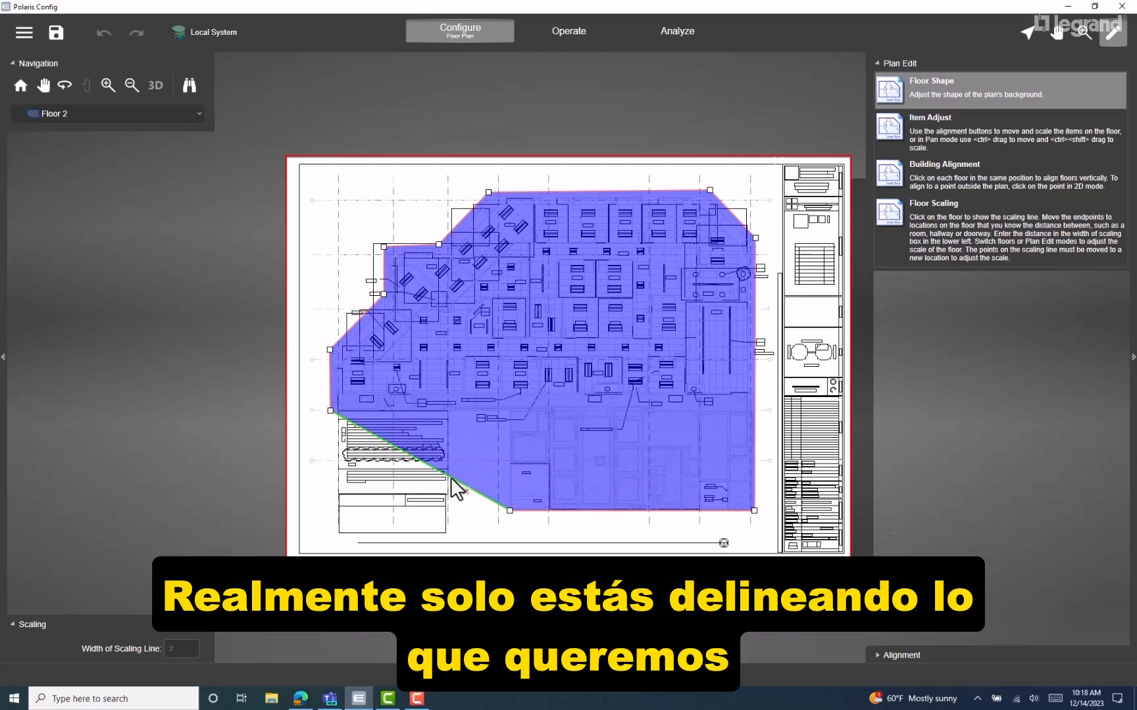
drag(451, 479, 507, 412)
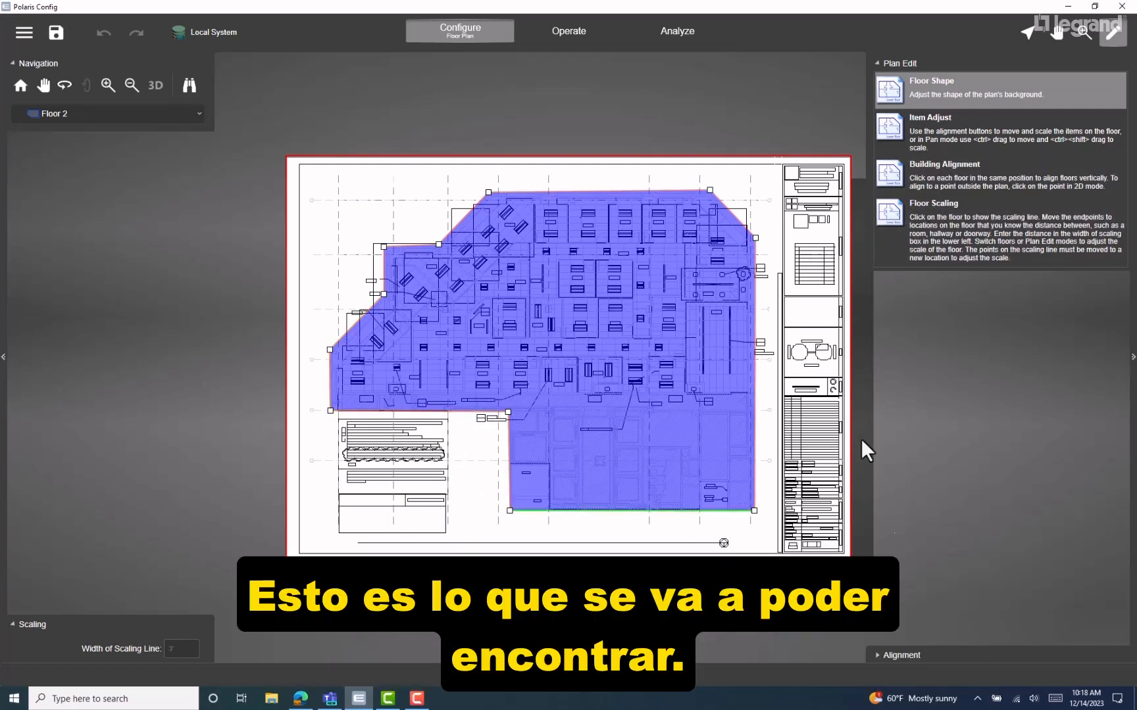
- Check the traced outline against the building on the plan and apply the floor shape by switching to the selection tool
scroll(390, 344, up, 1)
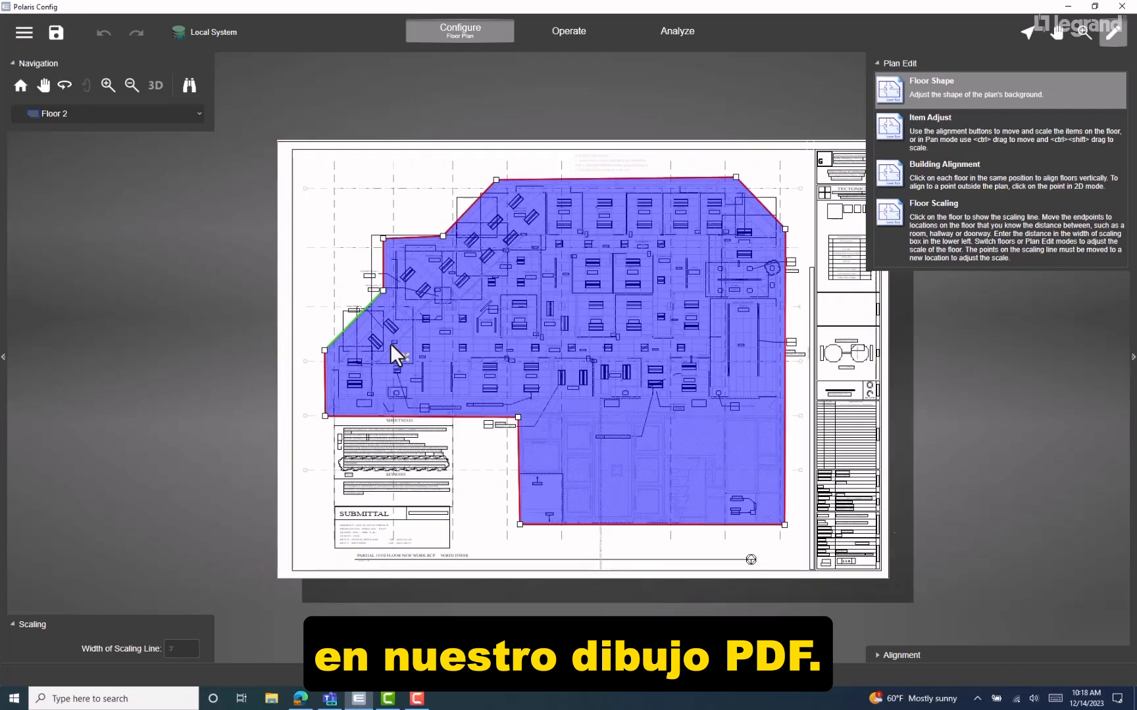
scroll(391, 343, up, 3)
scroll(734, 309, down, 1)
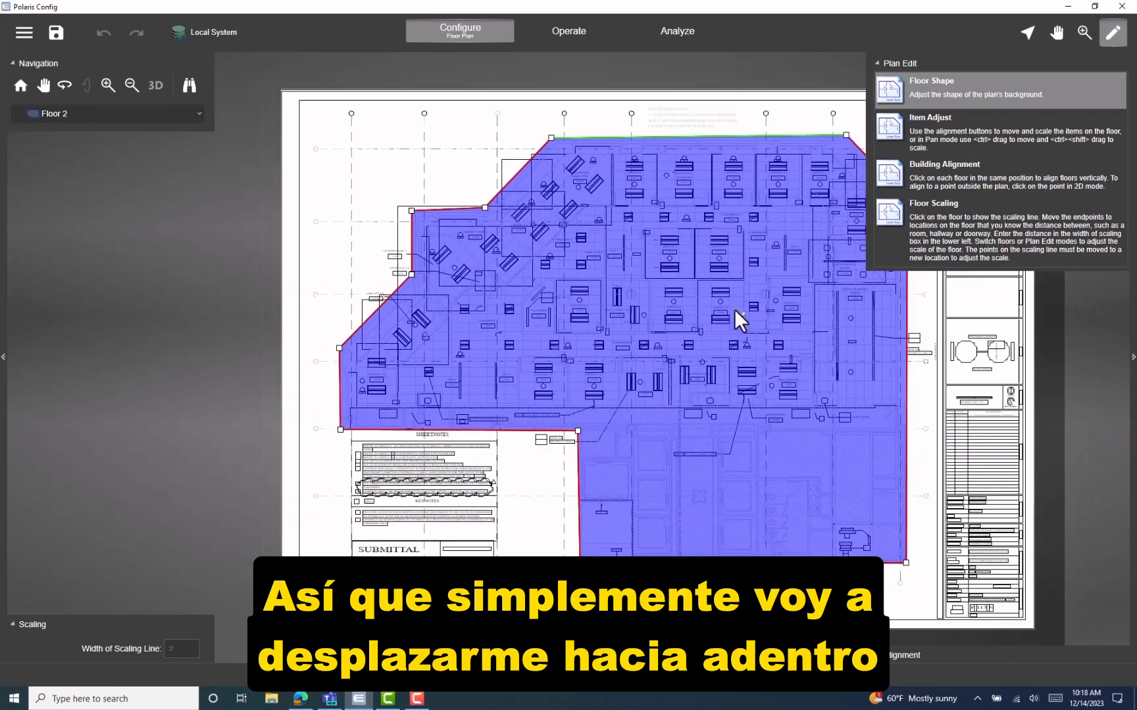
scroll(734, 309, down, 2)
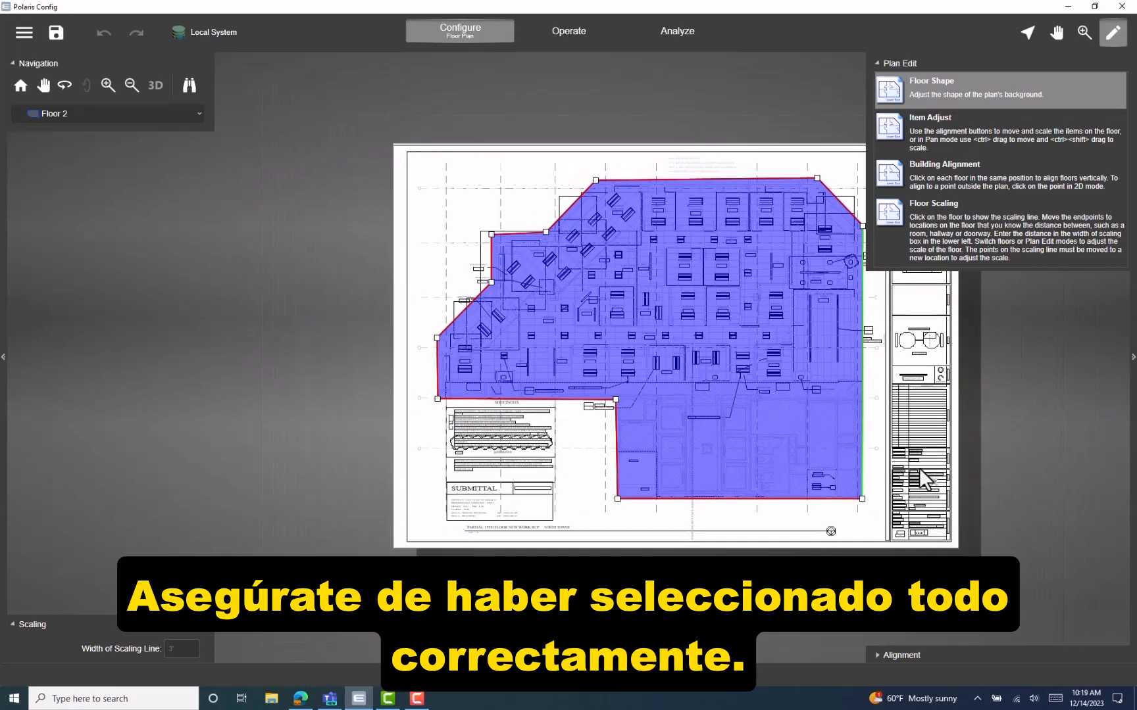
click(1024, 32)
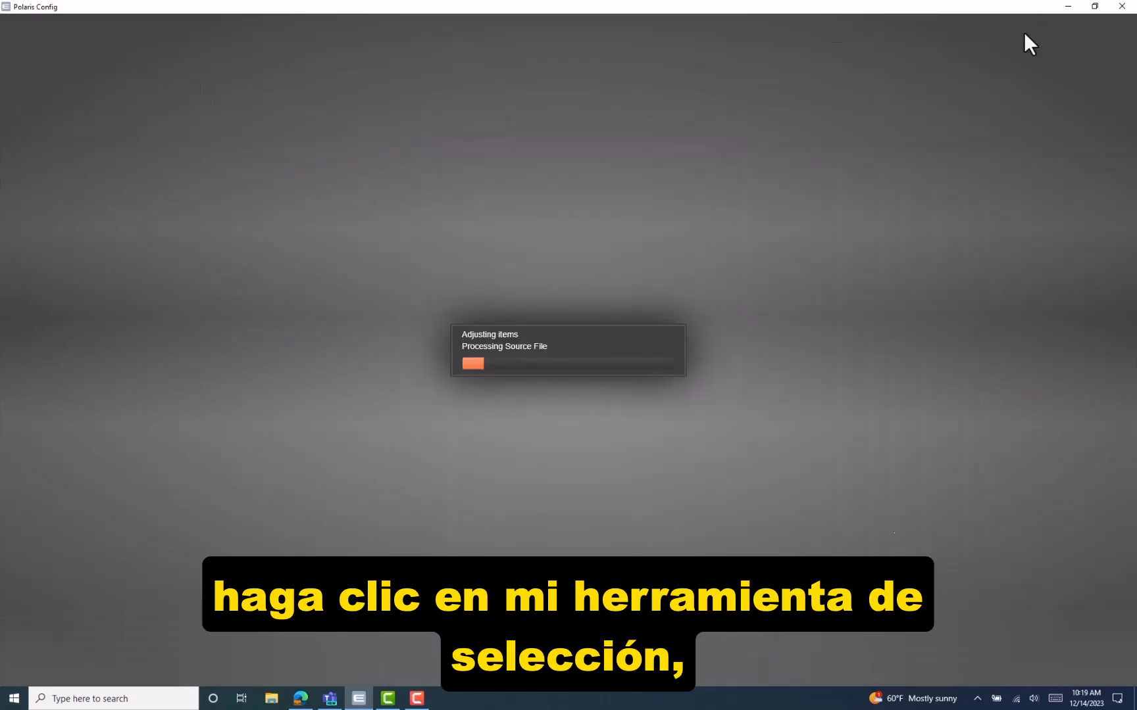